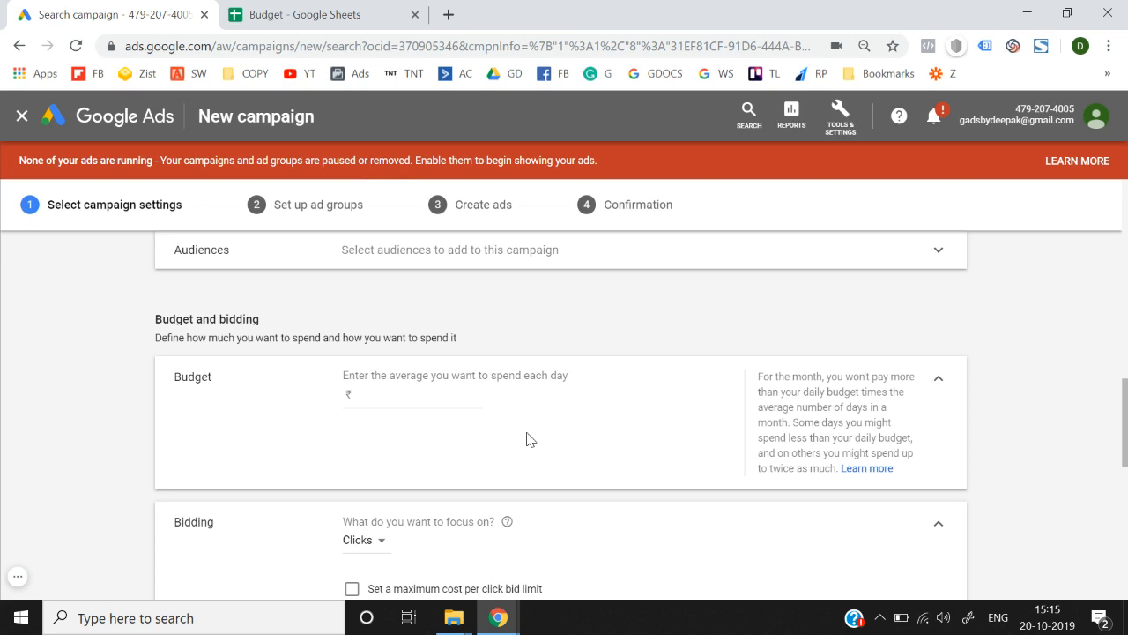
Switch to the Budget spreadsheet in Google Sheets and set the Daily Budget value to 1000
{"action": "left_click", "coordinate": [307, 10]}
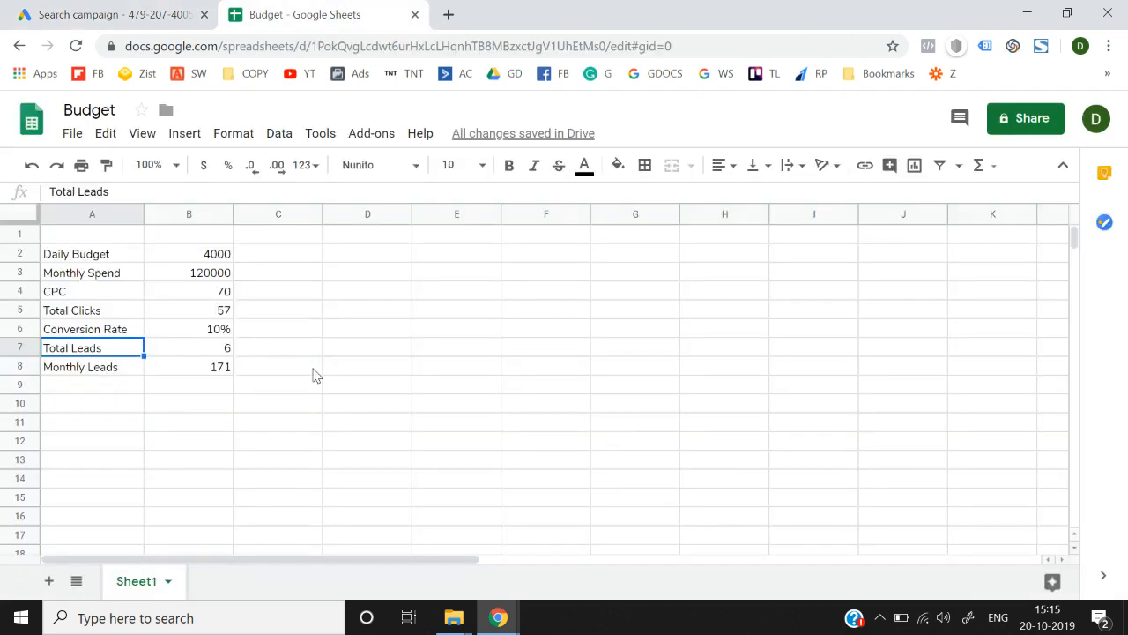
{"action": "key", "text": "Up"}
{"action": "key", "text": "Up"}
{"action": "key", "text": "Up"}
{"action": "key", "text": "Up"}
{"action": "key", "text": "Up"}
{"action": "key", "text": "shift+Right"}
{"action": "key", "text": "shift+Left"}
{"action": "key", "text": "Right"}
{"action": "type", "text": "1000"}
{"action": "key", "text": "Return"}
Fill the Daily Budget label and value cells, A2:B2, with magenta
{"action": "key", "text": "Down"}
{"action": "key", "text": "Up"}
{"action": "key", "text": "Up"}
{"action": "key", "text": "shift+Left"}
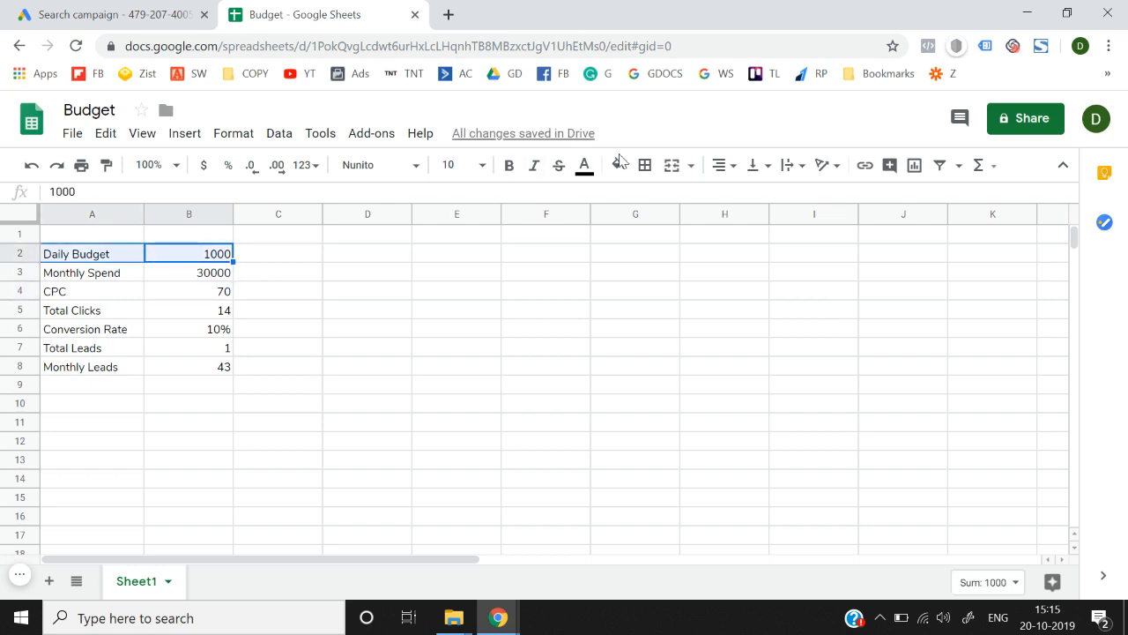
{"action": "left_click", "coordinate": [619, 165]}
{"action": "left_click", "coordinate": [803, 246]}
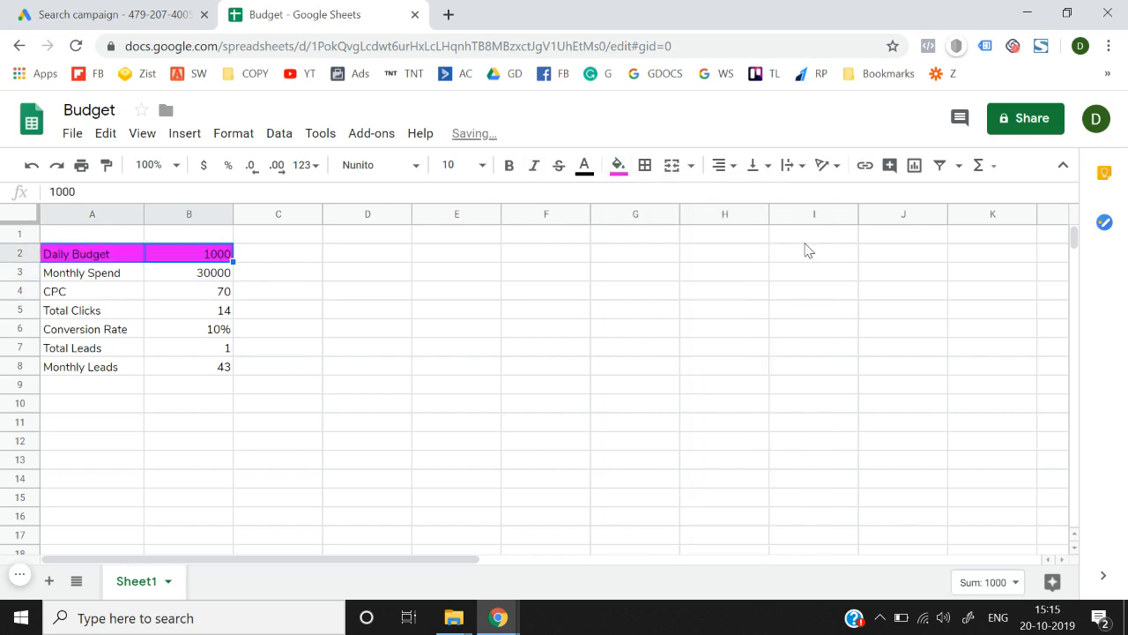
Fill the CPC label and value cells, A4:B4, with the same magenta as the Daily Budget row
{"action": "key", "text": "Down"}
{"action": "key", "text": "Left"}
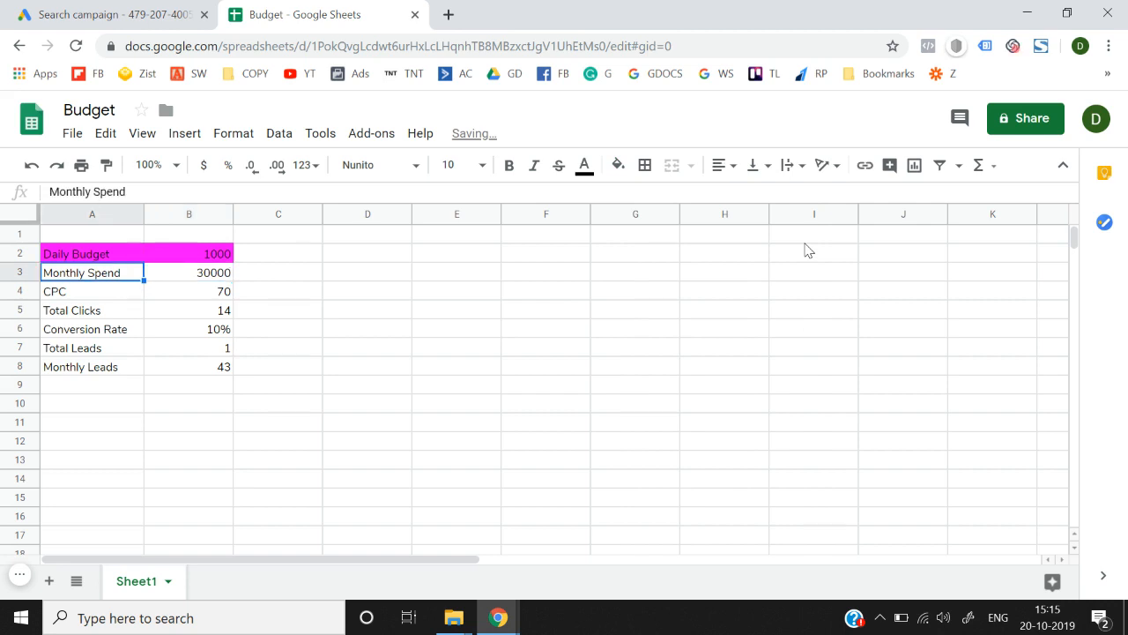
{"action": "key", "text": "shift+Right"}
{"action": "key", "text": "Right"}
{"action": "key", "text": "Left"}
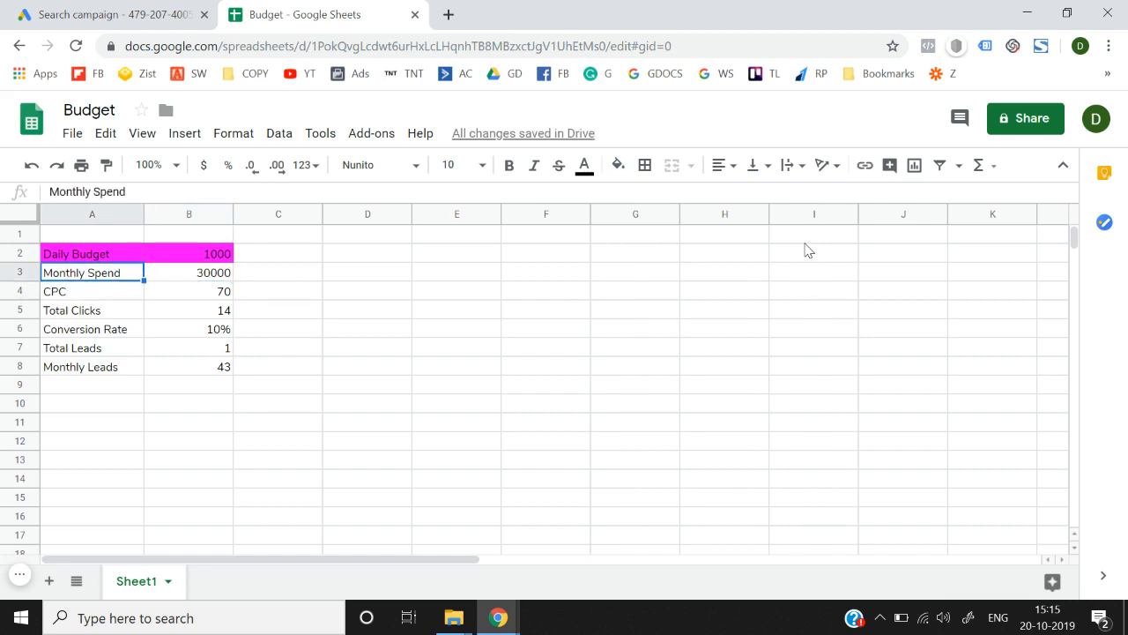
{"action": "key", "text": "shift+Right"}
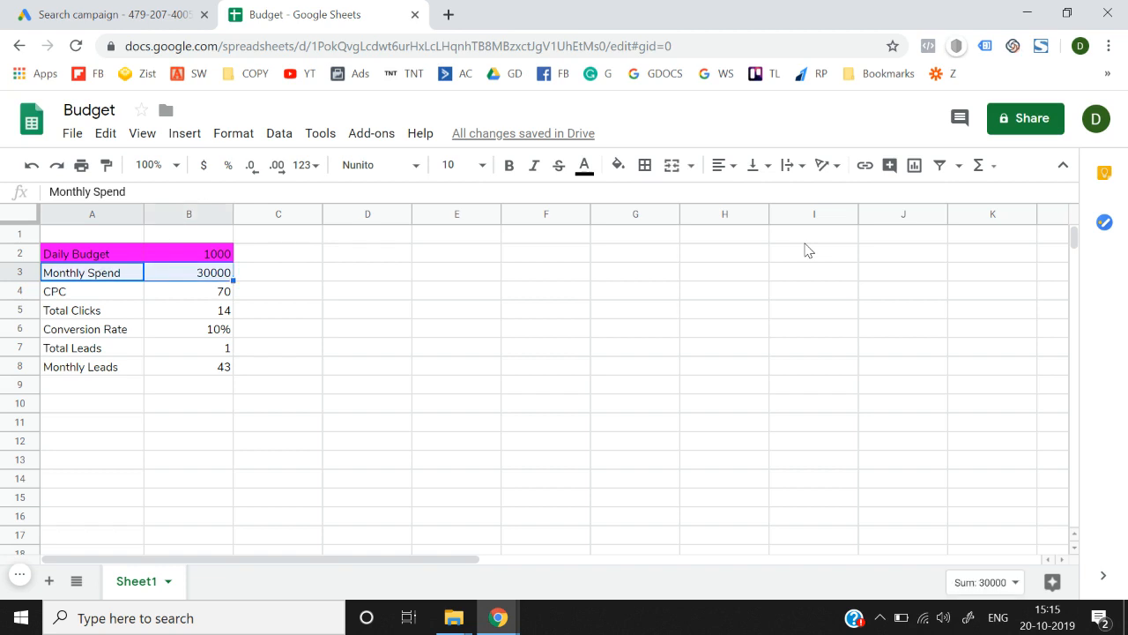
{"action": "key", "text": "Down"}
{"action": "key", "text": "shift+Right"}
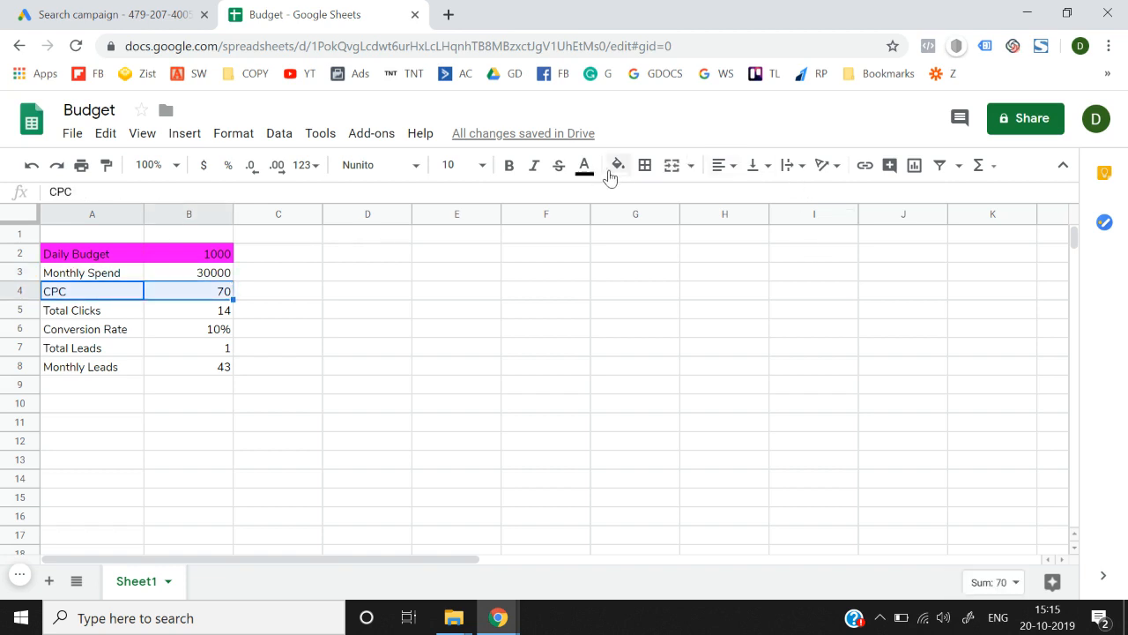
{"action": "left_click", "coordinate": [609, 171]}
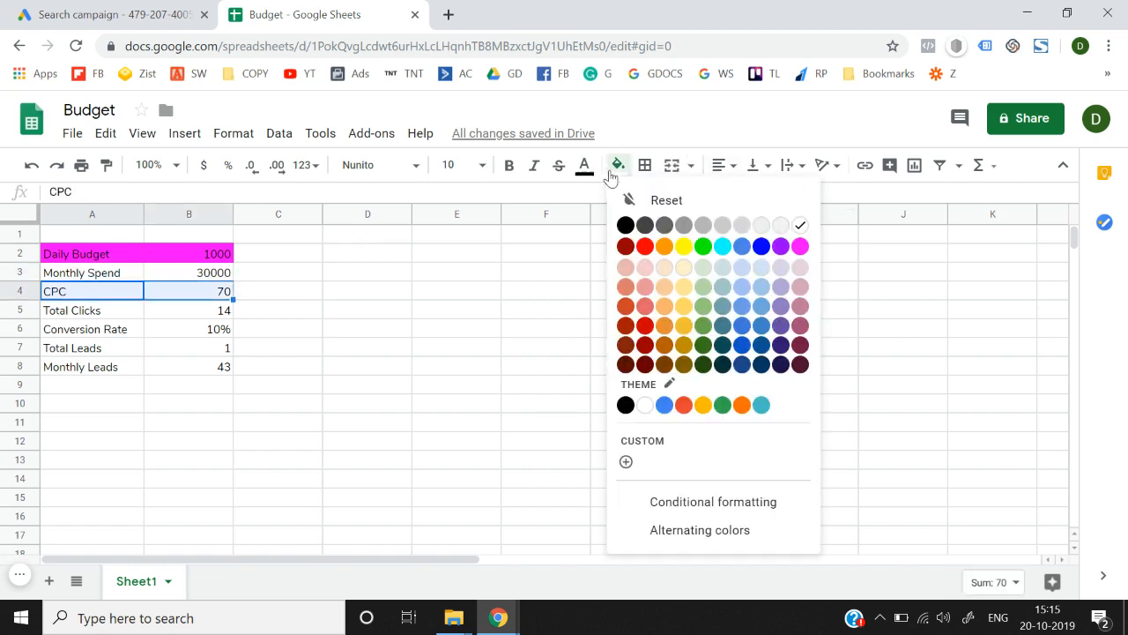
{"action": "left_click", "coordinate": [799, 248]}
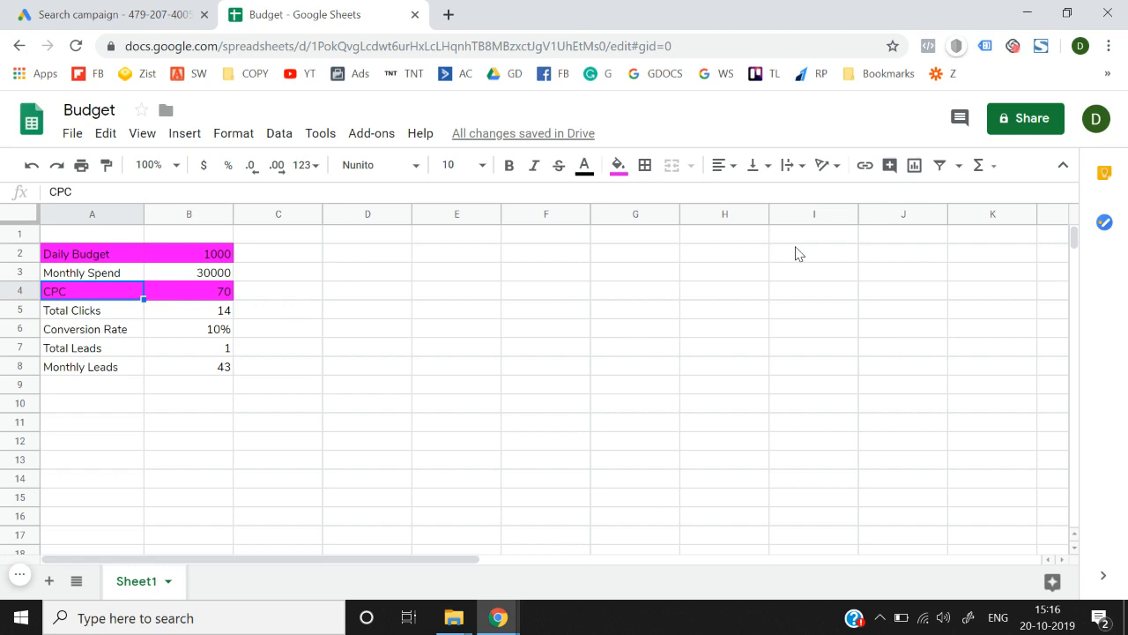
{"action": "key", "text": "Right"}
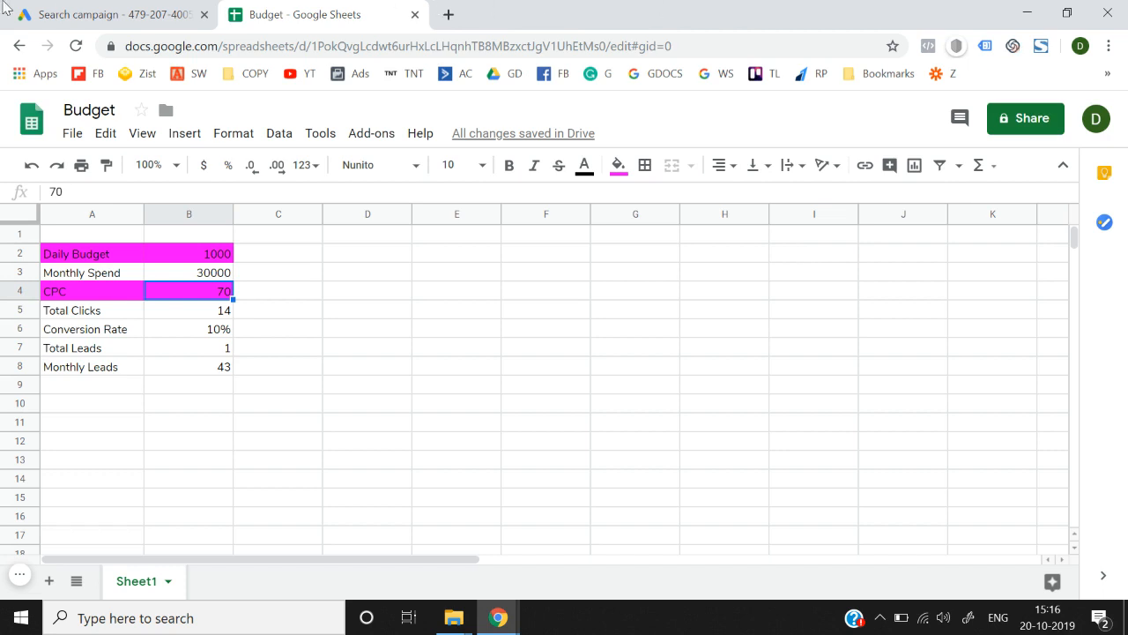
Switch back to Google Ads and open Keyword Planner, leaving the new campaign draft
{"action": "left_click", "coordinate": [79, 11]}
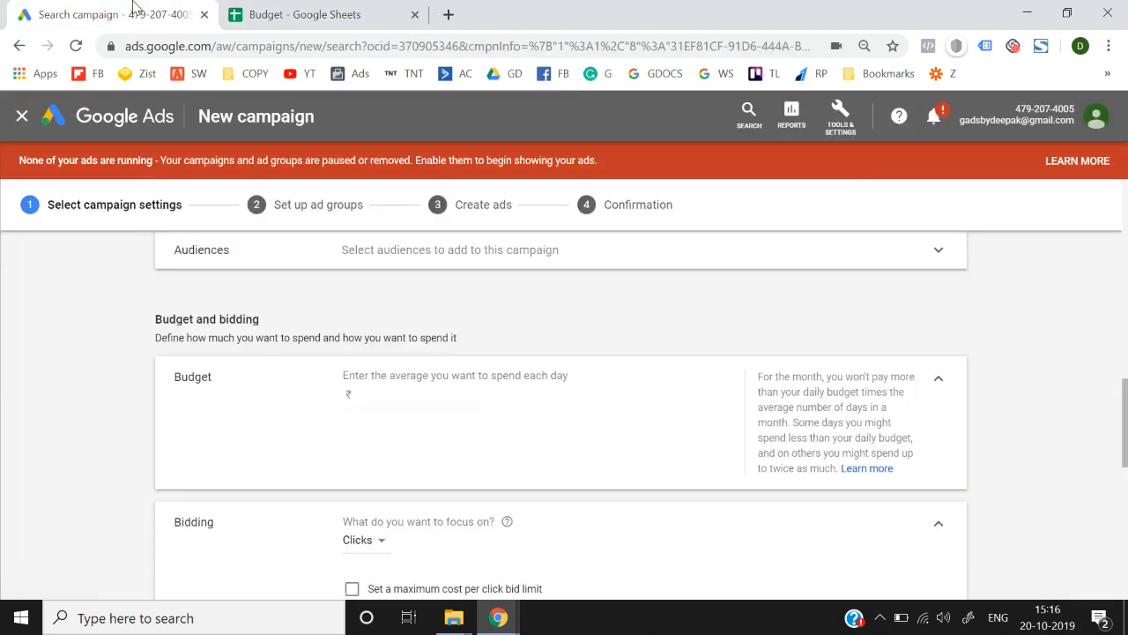
{"action": "left_click", "coordinate": [846, 128]}
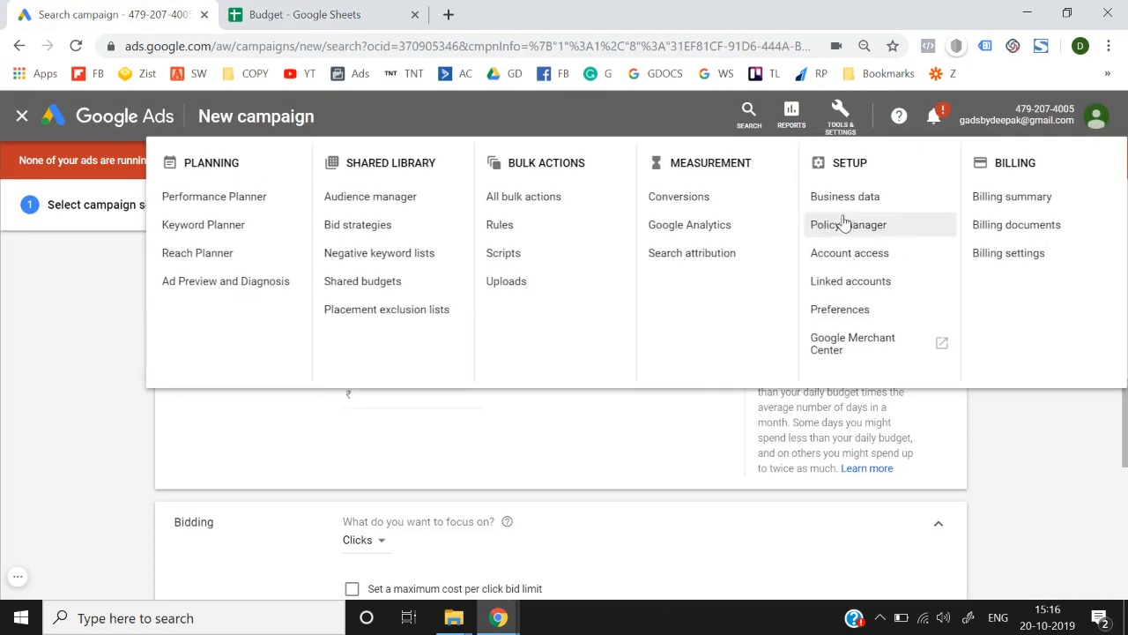
{"action": "left_click", "coordinate": [237, 228]}
{"action": "left_click", "coordinate": [761, 379]}
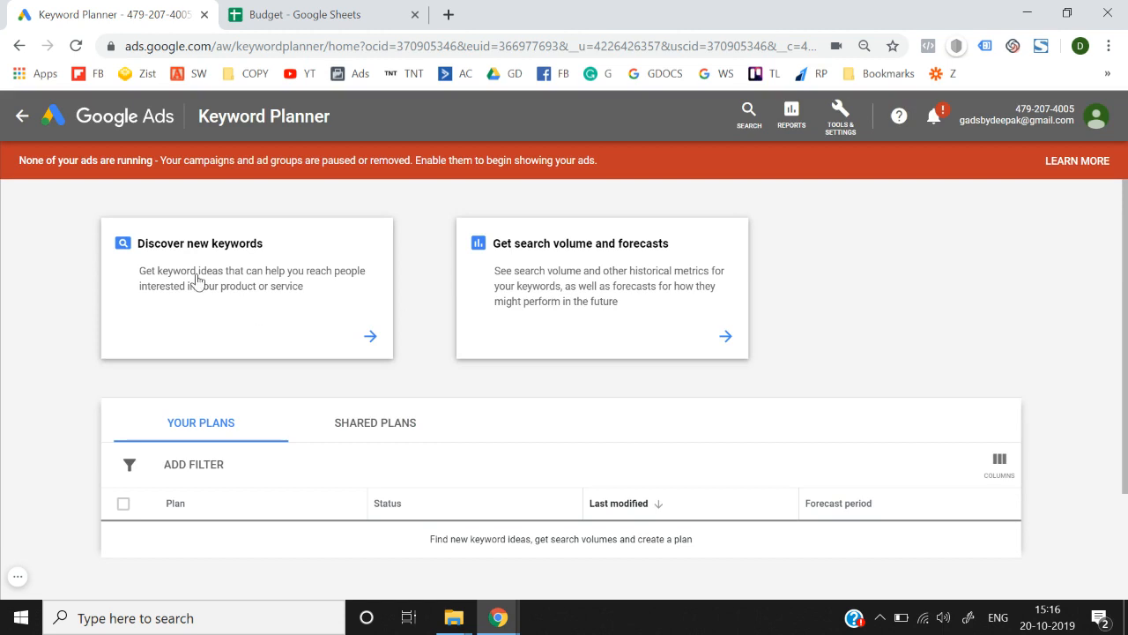
Discover new keyword ideas for "digital marketing"
{"action": "left_click", "coordinate": [197, 280]}
{"action": "type", "text": "digital makreting"}
{"action": "key", "text": "BackSpace"}
{"action": "key", "text": "BackSpace"}
{"action": "key", "text": "BackSpace"}
{"action": "key", "text": "BackSpace"}
{"action": "key", "text": "BackSpace"}
{"action": "key", "text": "BackSpace"}
{"action": "key", "text": "BackSpace"}
{"action": "type", "text": "rketing"}
{"action": "key", "text": "Return"}
{"action": "key", "text": "Return"}
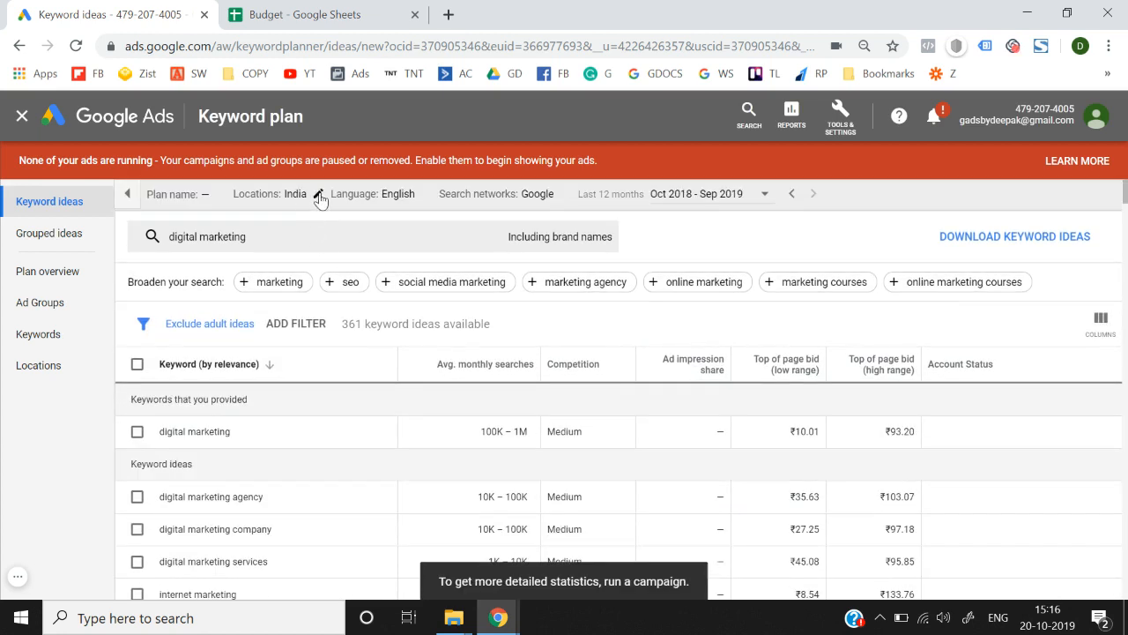
Change the keyword plan's targeted location from the whole country to only the Delhi, India union territory
{"action": "left_click", "coordinate": [319, 197]}
{"action": "left_click", "coordinate": [247, 183]}
{"action": "type", "text": "delhi"}
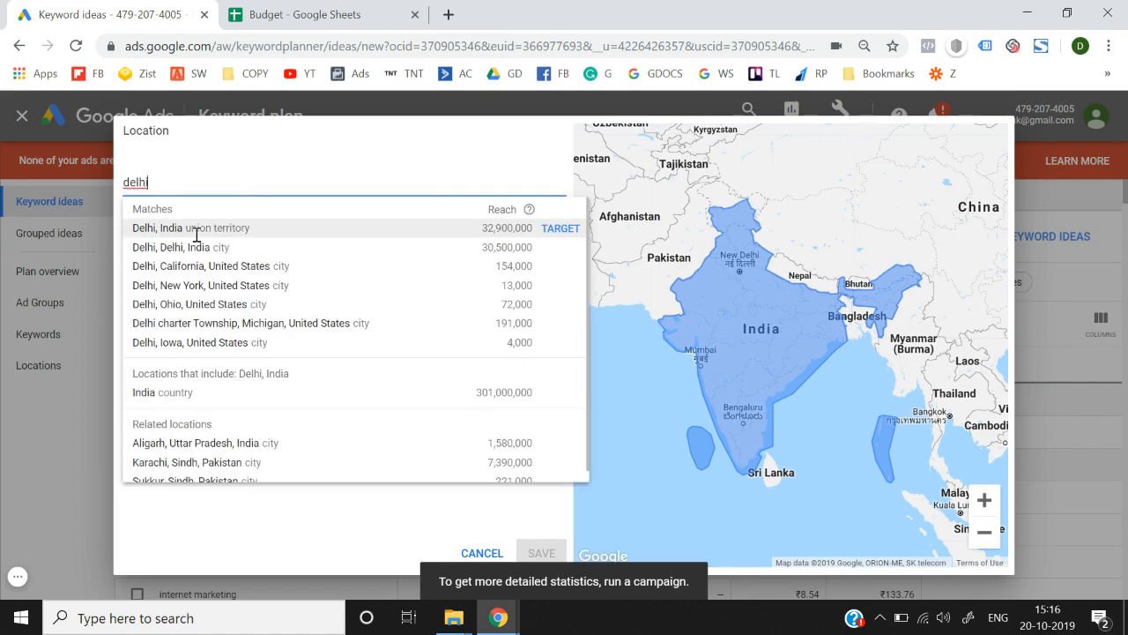
{"action": "left_click", "coordinate": [560, 228]}
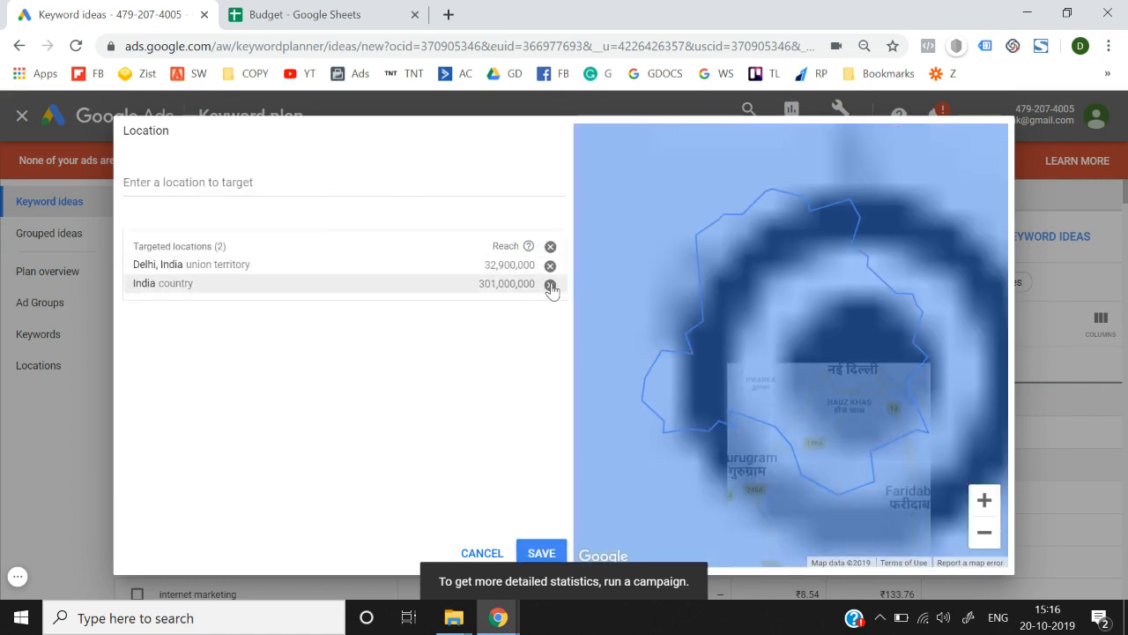
{"action": "left_click", "coordinate": [550, 283]}
{"action": "left_click", "coordinate": [540, 553]}
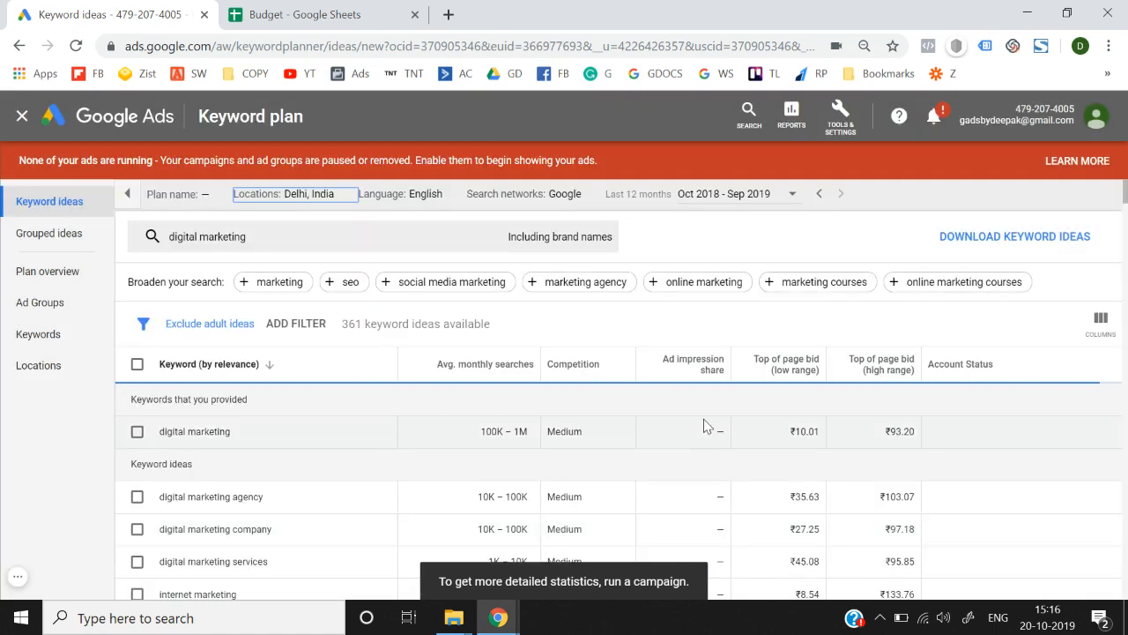
Examine the low-range and high-range top of page bids for the "digital marketing" keyword
{"action": "scroll", "coordinate": [703, 426], "scroll_direction": "down", "scroll_amount": 1}
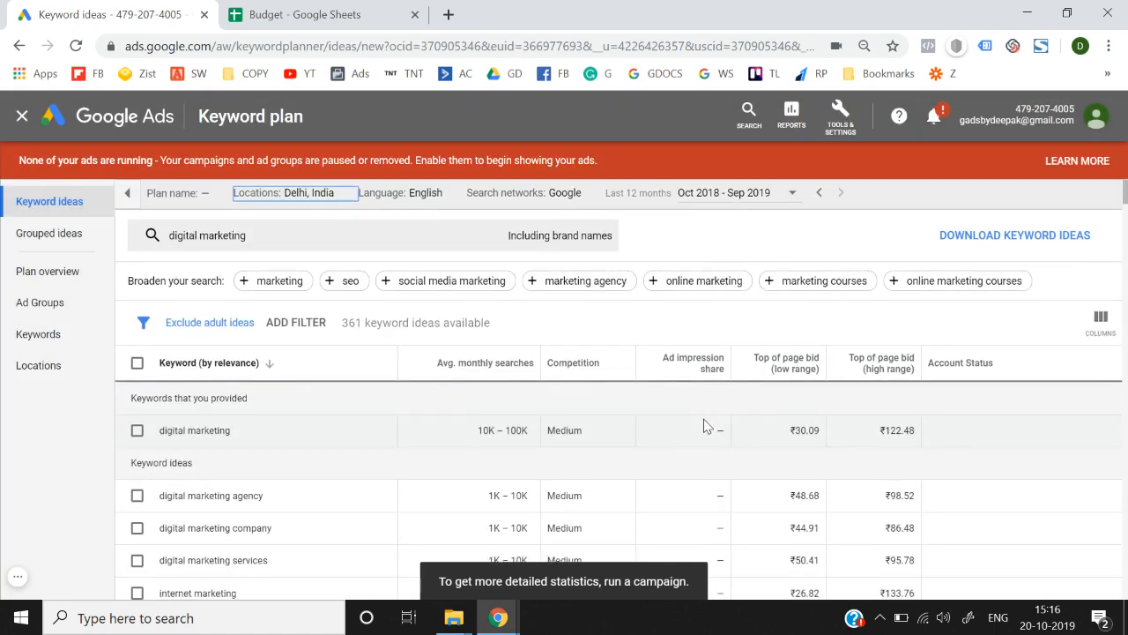
{"action": "triple_click", "coordinate": [805, 426]}
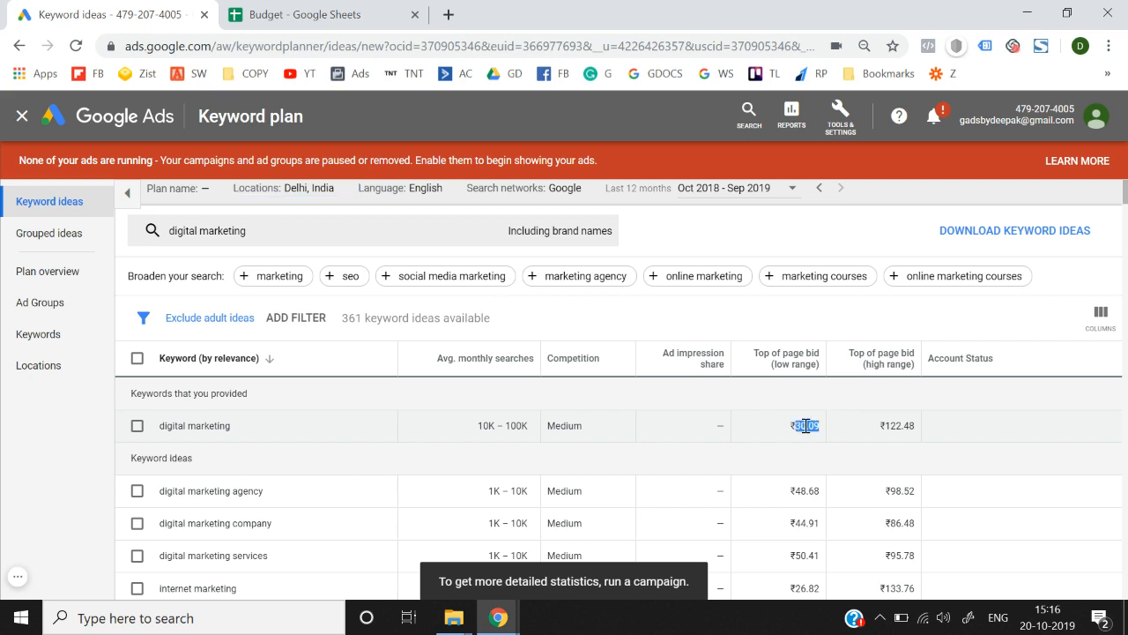
{"action": "left_click", "coordinate": [907, 426]}
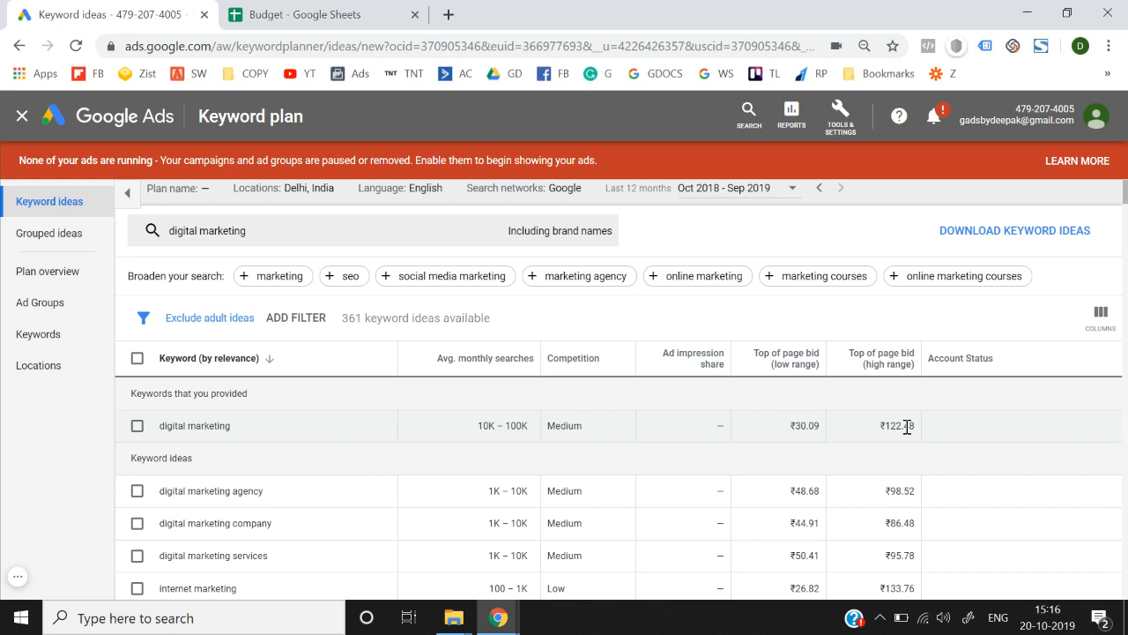
{"action": "double_click", "coordinate": [907, 426]}
{"action": "left_click_drag", "start_coordinate": [879, 429], "coordinate": [919, 423]}
Return to the Budget spreadsheet in Google Sheets and set the CPC value to 122
{"action": "left_click", "coordinate": [414, 10]}
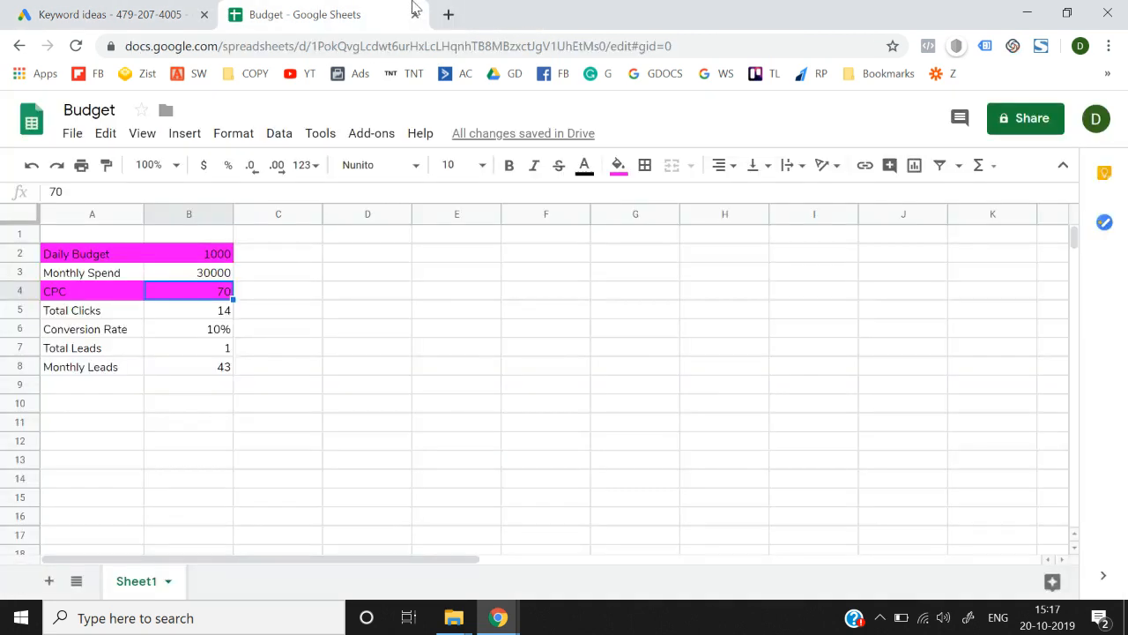
{"action": "type", "text": "122"}
{"action": "key", "text": "Return"}
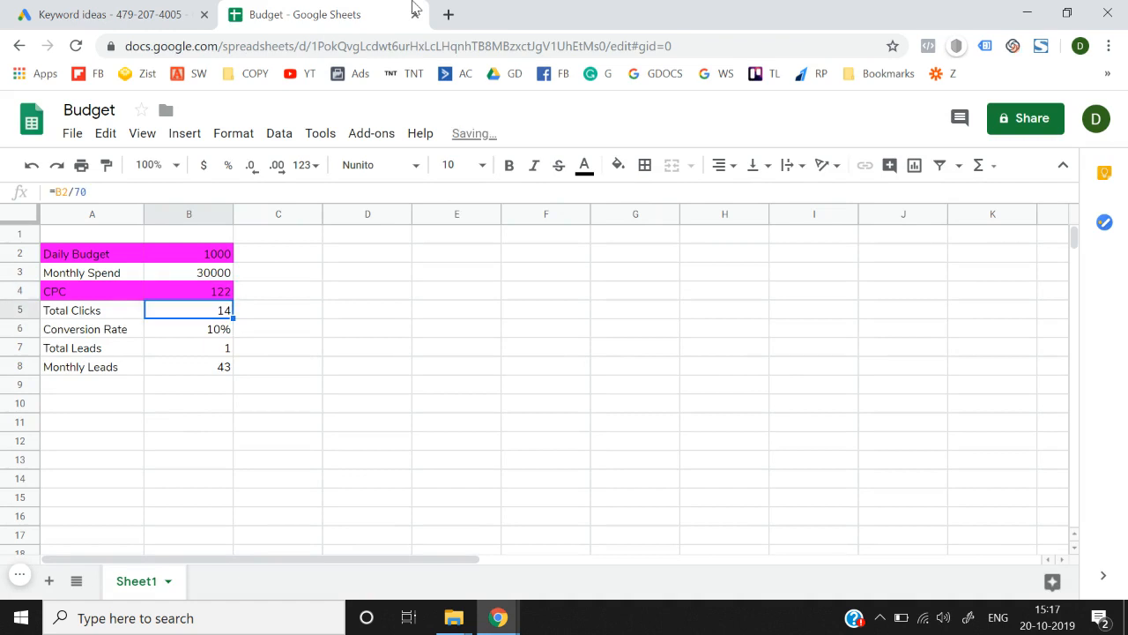
{"action": "key", "text": "Up"}
{"action": "key", "text": "Left"}
{"action": "key", "text": "Right"}
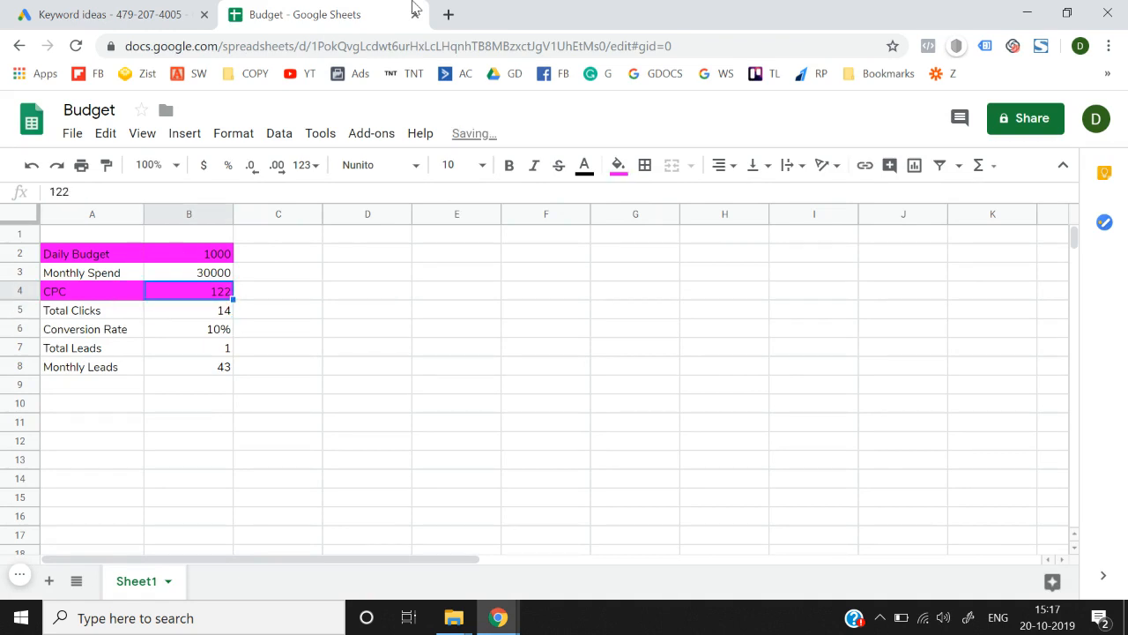
Replace the Total Clicks formula in B5 with =B2/B4 so it divides the daily budget by the CPC cell
{"action": "key", "text": "Down"}
{"action": "key", "text": "F2"}
{"action": "key", "text": "Escape"}
{"action": "key", "text": "F2"}
{"action": "key", "text": "Escape"}
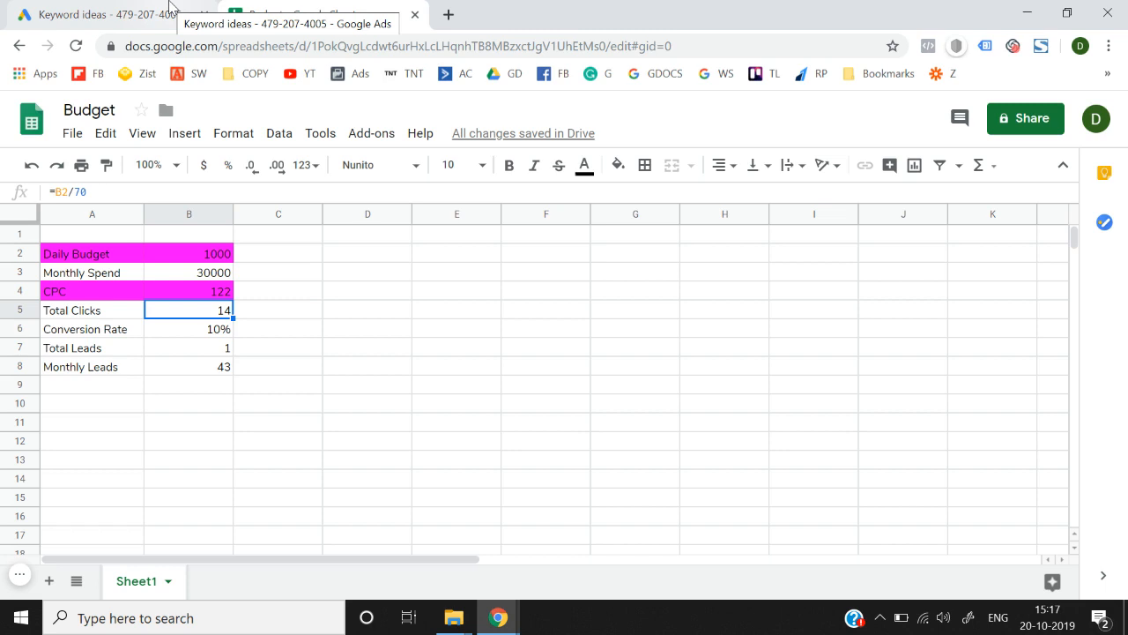
{"action": "key", "text": "F2"}
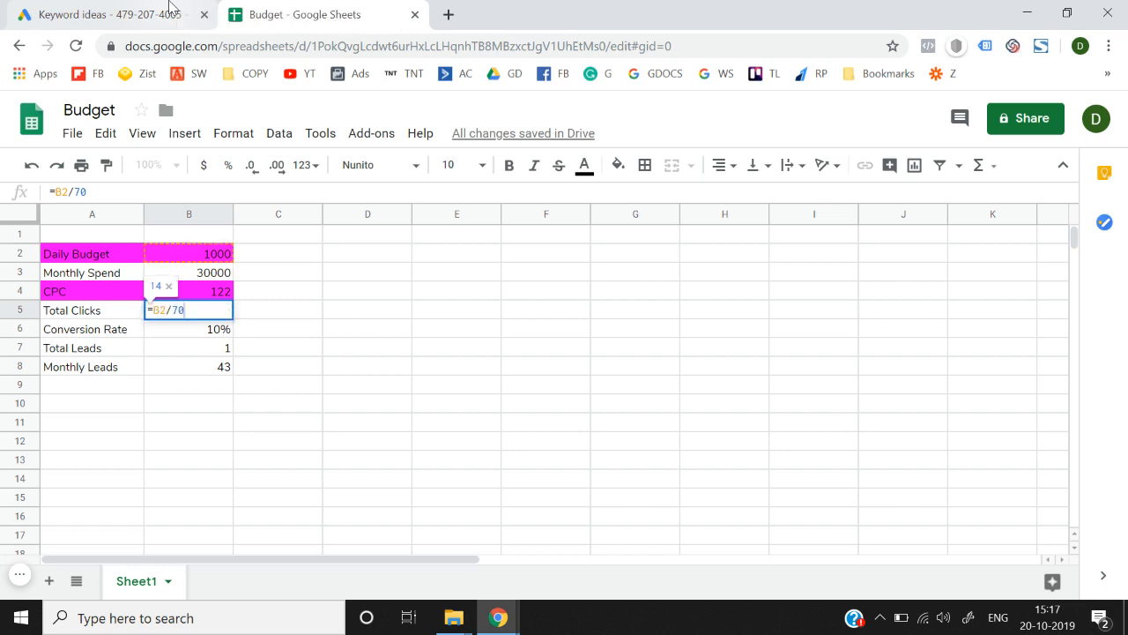
{"action": "key", "text": "Escape"}
{"action": "type", "text": "="}
{"action": "key", "text": "Up"}
{"action": "key", "text": "Up"}
{"action": "key", "text": "Up"}
{"action": "type", "text": "/"}
{"action": "key", "text": "Up"}
{"action": "key", "text": "Return"}
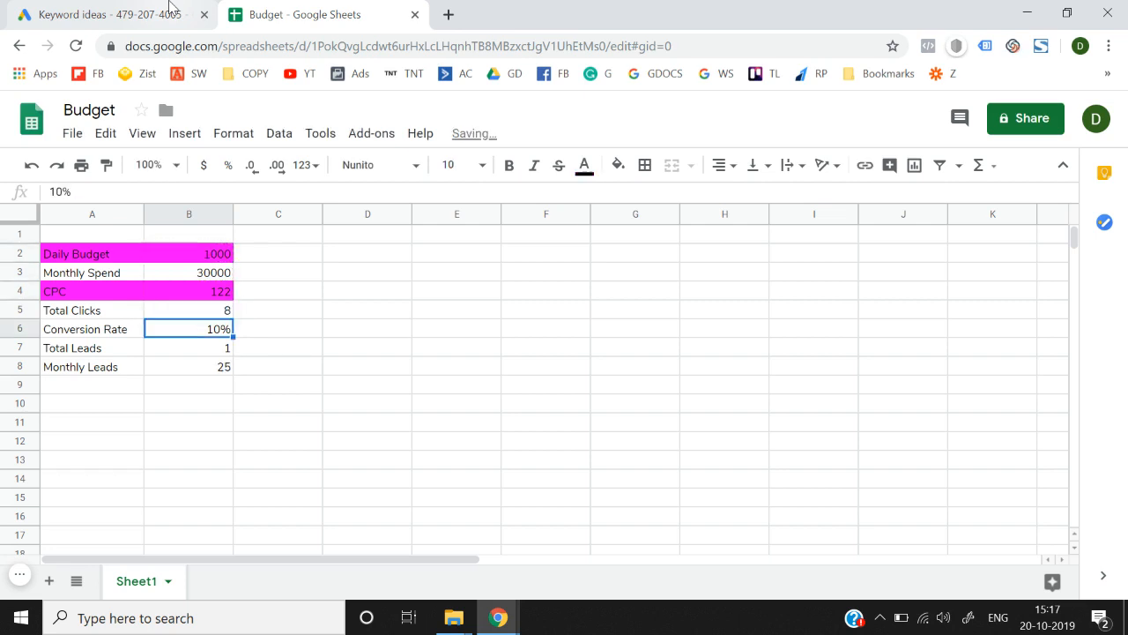
{"action": "key", "text": "Up"}
{"action": "key", "text": "Up"}
{"action": "key", "text": "Down"}
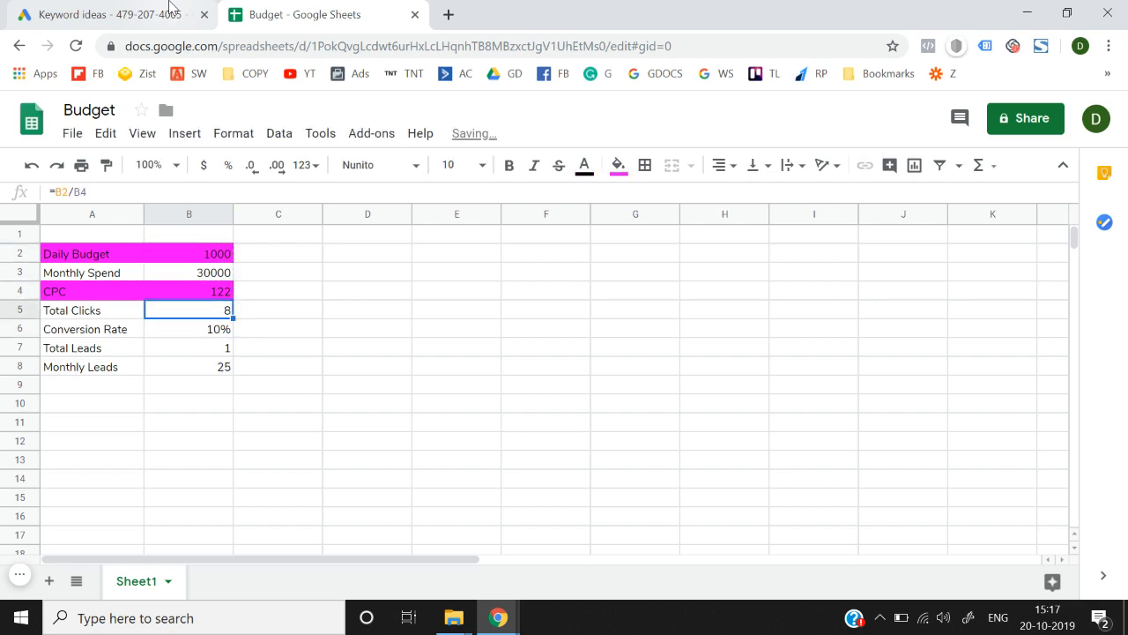
{"action": "key", "text": "shift+Left"}
{"action": "key", "text": "Left"}
{"action": "key", "text": "shift+Right"}
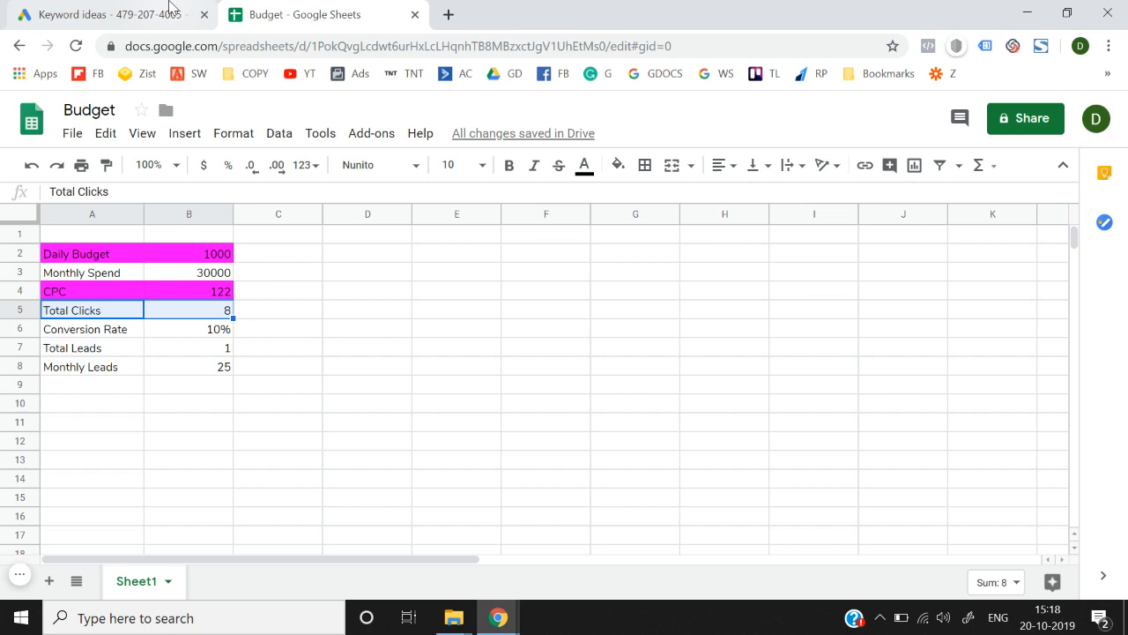
{"action": "key", "text": "Down"}
{"action": "key", "text": "Right"}
{"action": "key", "text": "Page_Down"}
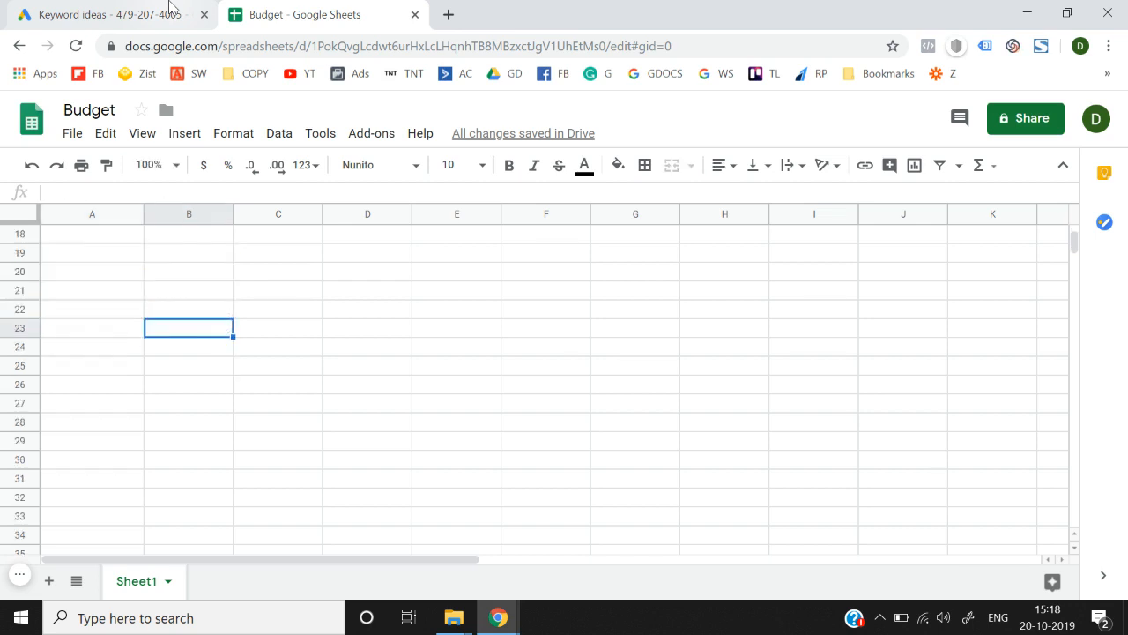
{"action": "key", "text": "Page_Up"}
{"action": "key", "text": "Page_Up"}
{"action": "key", "text": "Down"}
{"action": "key", "text": "Down"}
{"action": "key", "text": "Down"}
{"action": "key", "text": "Down"}
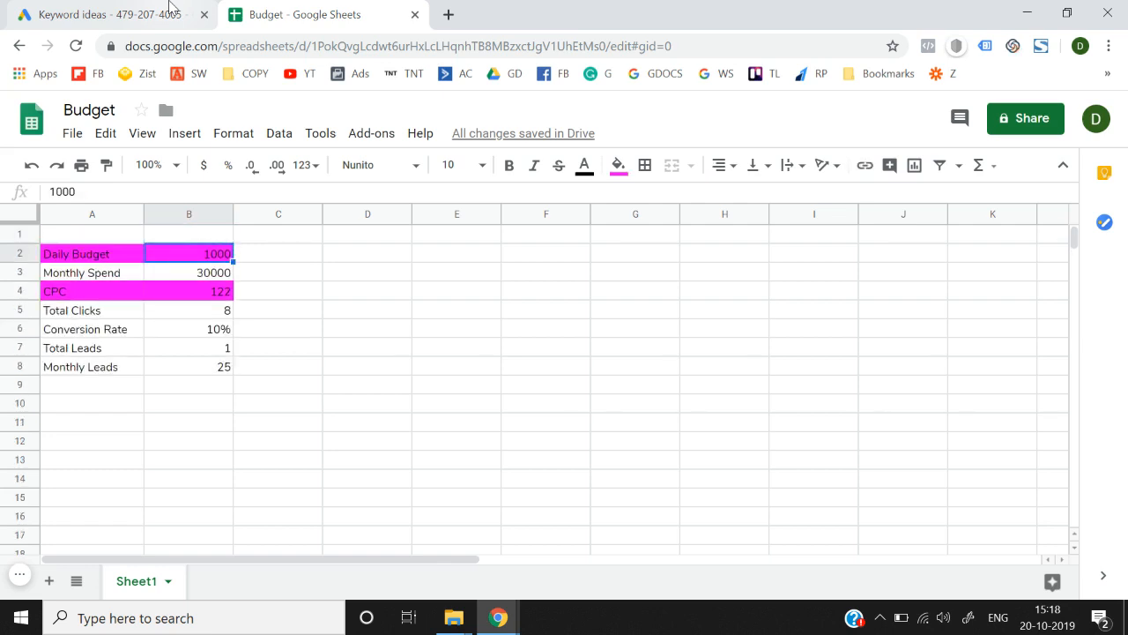
{"action": "key", "text": "Return"}
{"action": "key", "text": "Escape"}
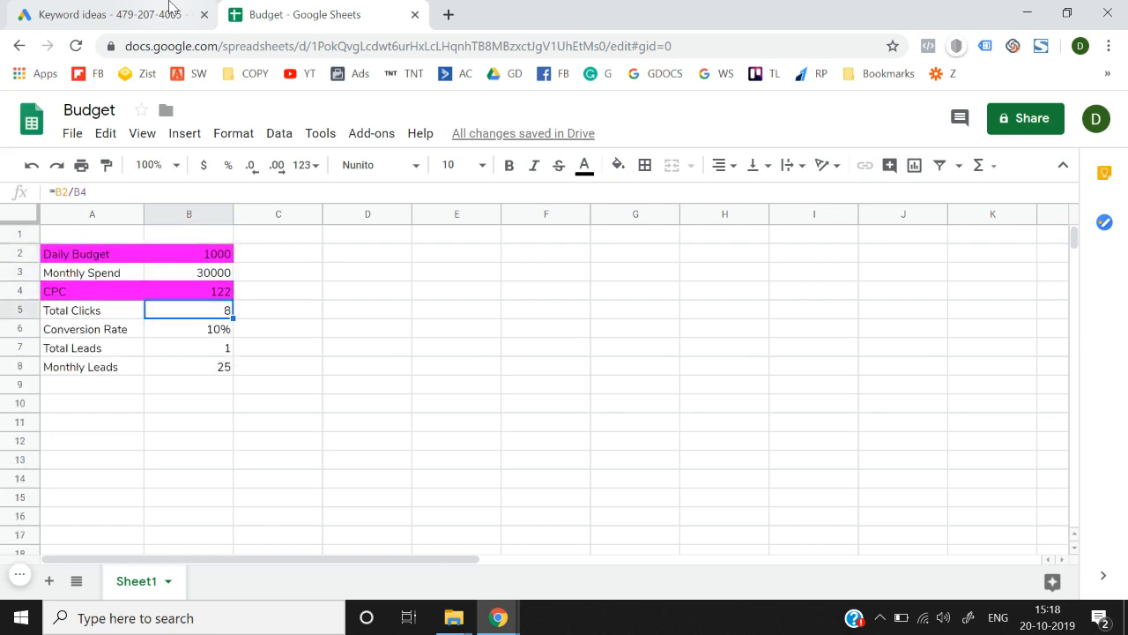
{"action": "key", "text": "Left"}
{"action": "key", "text": "Down"}
{"action": "key", "text": "shift+Right"}
{"action": "key", "text": "shift+Down"}
{"action": "key", "text": "shift+Down"}
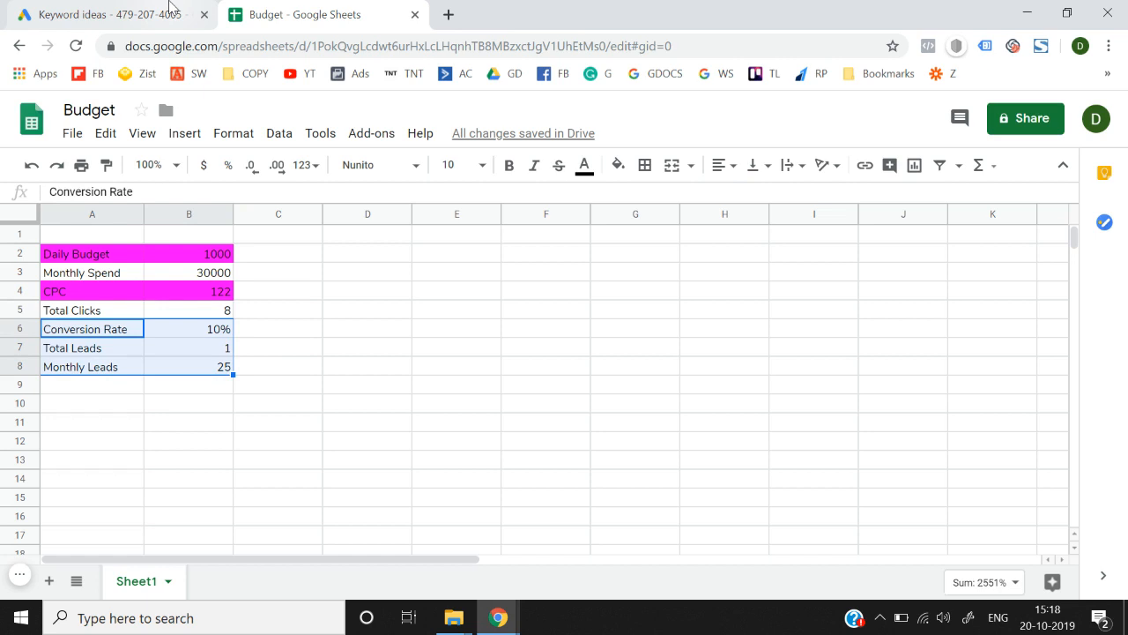
{"action": "key", "text": "ctrl+c"}
{"action": "type", "text": "v"}
{"action": "key", "text": "Up"}
{"action": "key", "text": "Up"}
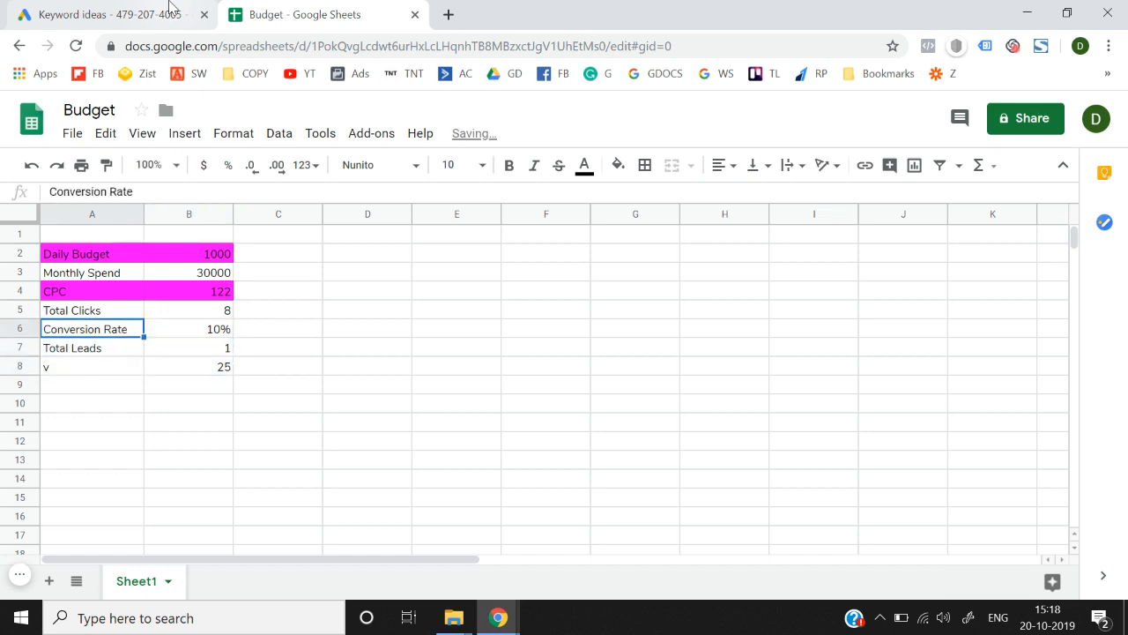
{"action": "key", "text": "ctrl+z"}
Move the Conversion Rate, Total Leads and Monthly Leads rows down one row, leaving row 6 blank
{"action": "key", "text": "Up"}
{"action": "key", "text": "Up"}
{"action": "key", "text": "shift+Right"}
{"action": "key", "text": "shift+Down"}
{"action": "key", "text": "shift+Down"}
{"action": "key", "text": "ctrl+x"}
{"action": "key", "text": "Down"}
{"action": "key", "text": "ctrl+v"}
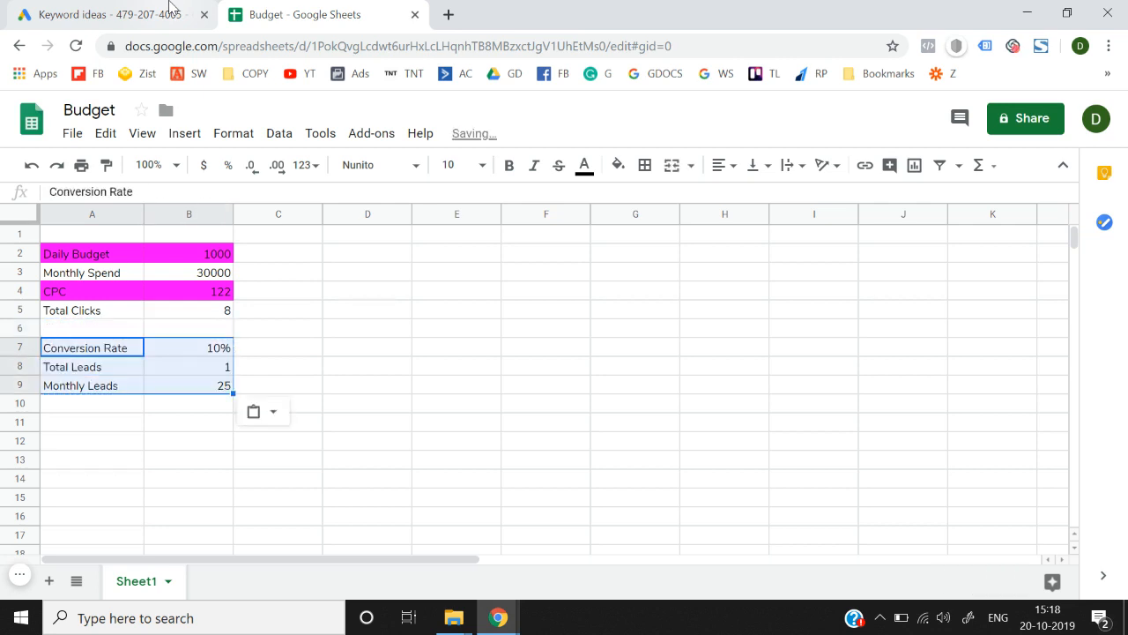
Label cell A6 as Monthly Clicks, between the Total Clicks and Conversion Rate rows
{"action": "key", "text": "Up"}
{"action": "type", "text": "Monthl"}
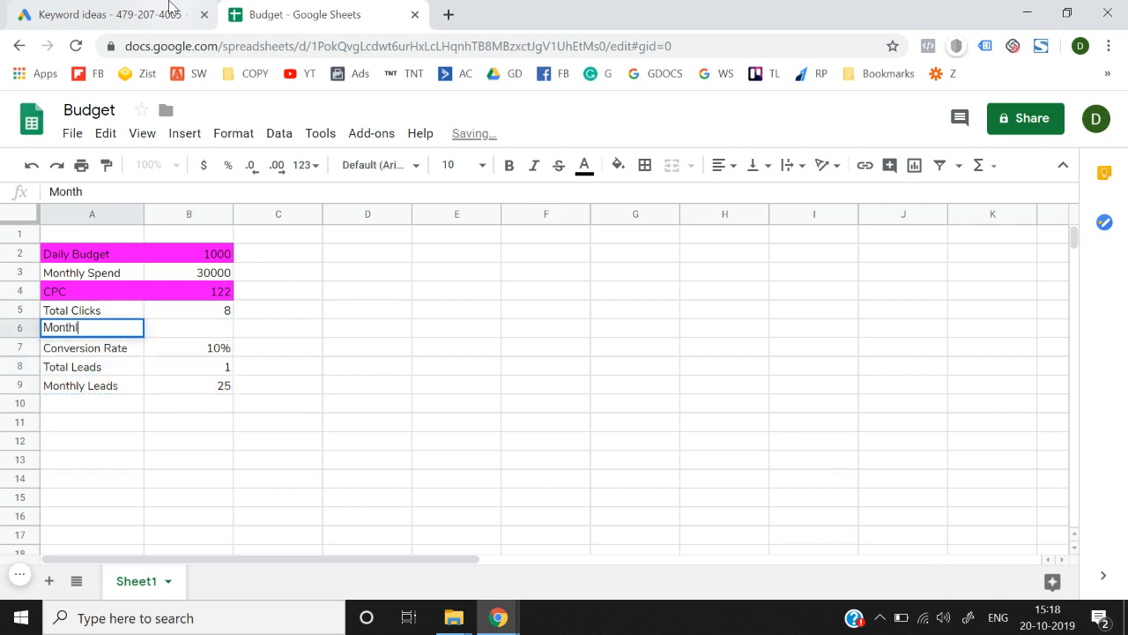
{"action": "type", "text": "y CLick"}
{"action": "key", "text": "BackSpace"}
{"action": "key", "text": "BackSpace"}
{"action": "key", "text": "BackSpace"}
{"action": "key", "text": "BackSpace"}
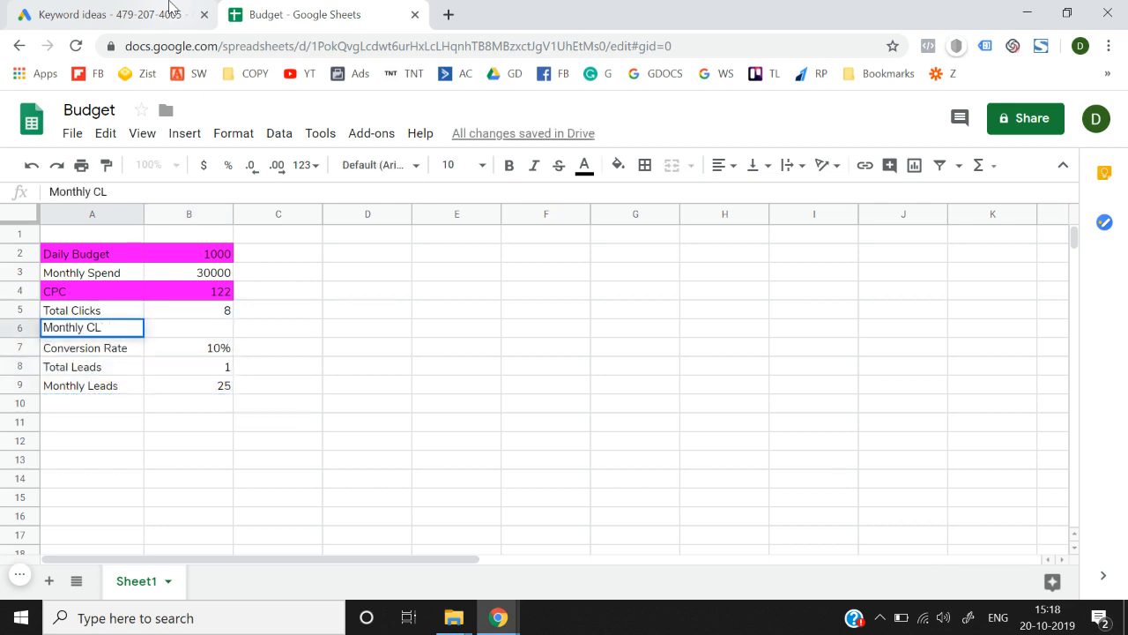
{"action": "type", "text": "licks"}
{"action": "key", "text": "Return"}
Calculate Monthly Clicks in B6 with the formula =B5*30
{"action": "key", "text": "Up"}
{"action": "key", "text": "Right"}
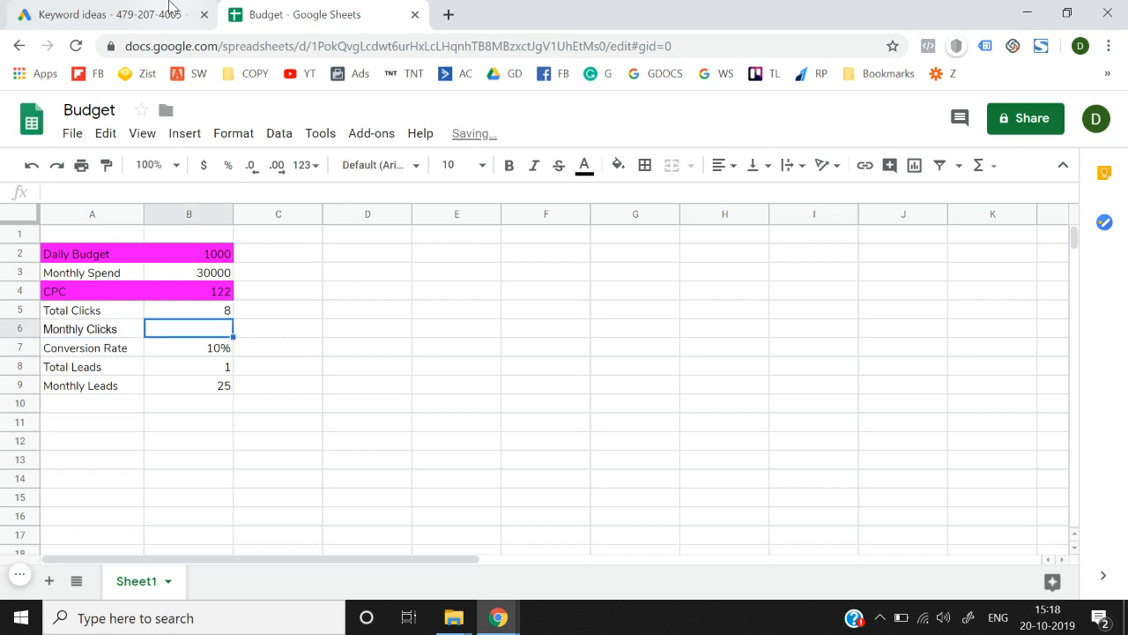
{"action": "type", "text": "="}
{"action": "key", "text": "Up"}
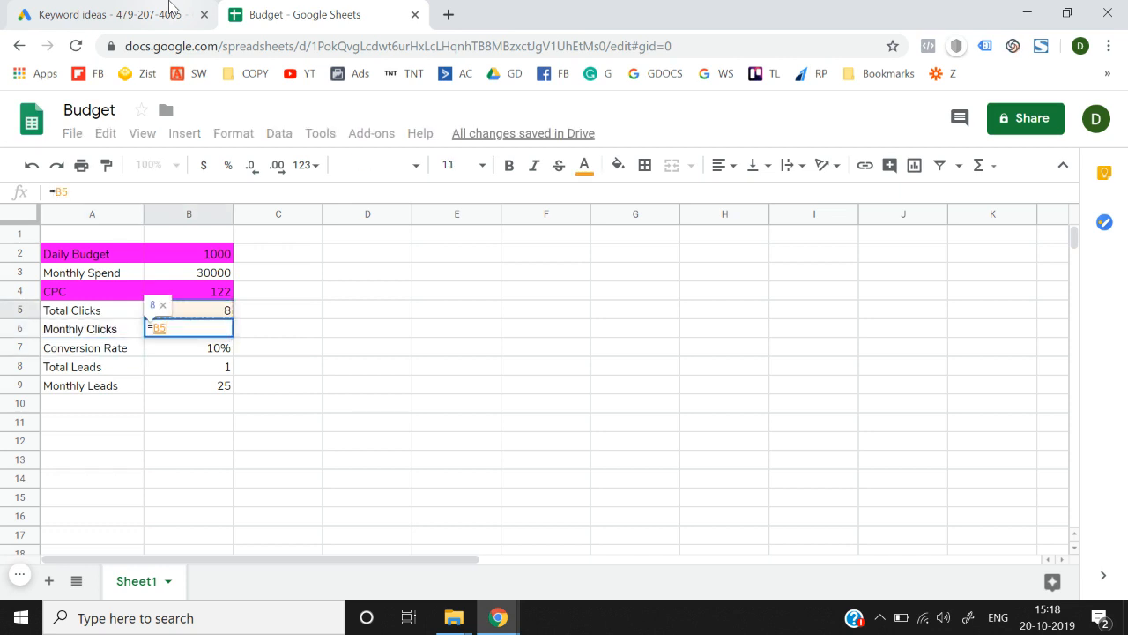
{"action": "type", "text": "*30"}
{"action": "key", "text": "Return"}
{"action": "key", "text": "Up"}
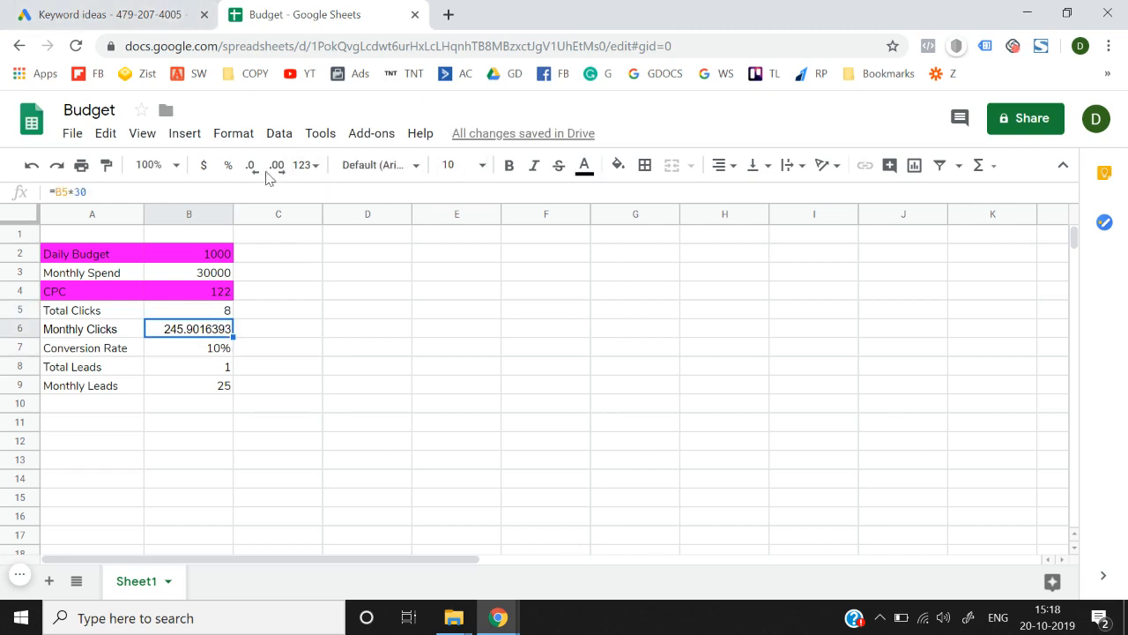
Reduce the Monthly Clicks value in B6 to zero decimal places
{"action": "left_click", "coordinate": [253, 182]}
{"action": "left_click", "coordinate": [252, 182]}
{"action": "left_click", "coordinate": [252, 181]}
{"action": "left_click", "coordinate": [252, 182]}
{"action": "left_click", "coordinate": [252, 182]}
{"action": "left_click", "coordinate": [253, 182]}
{"action": "left_click", "coordinate": [252, 181]}
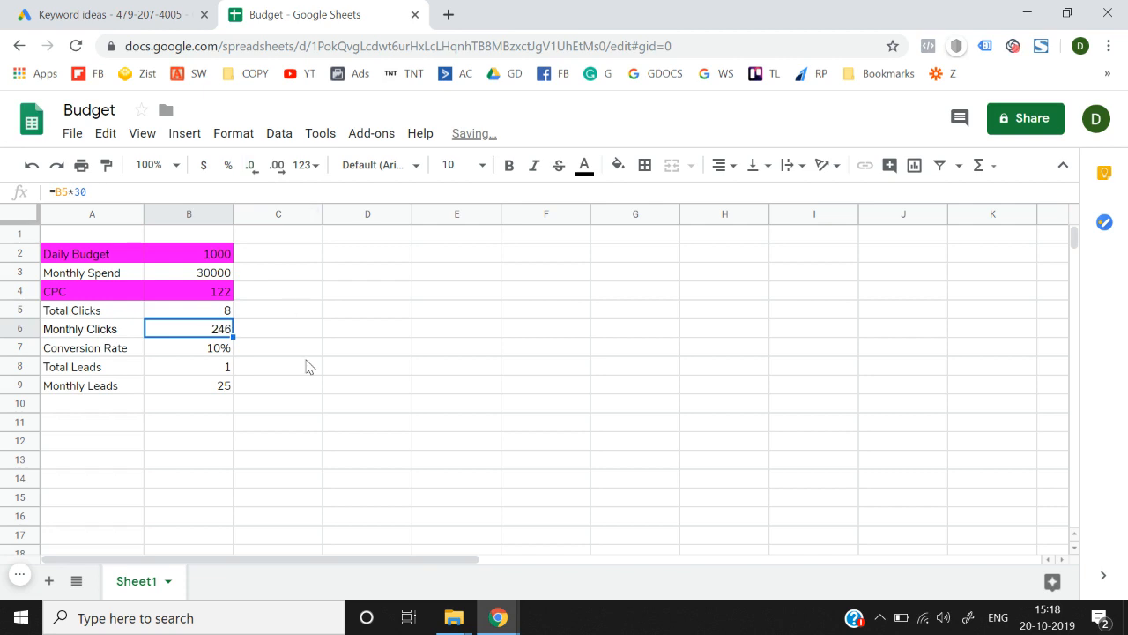
Change the Total Leads label in A8 to Daily Total Leads
{"action": "left_click", "coordinate": [304, 362]}
{"action": "key", "text": "Up"}
{"action": "key", "text": "Left"}
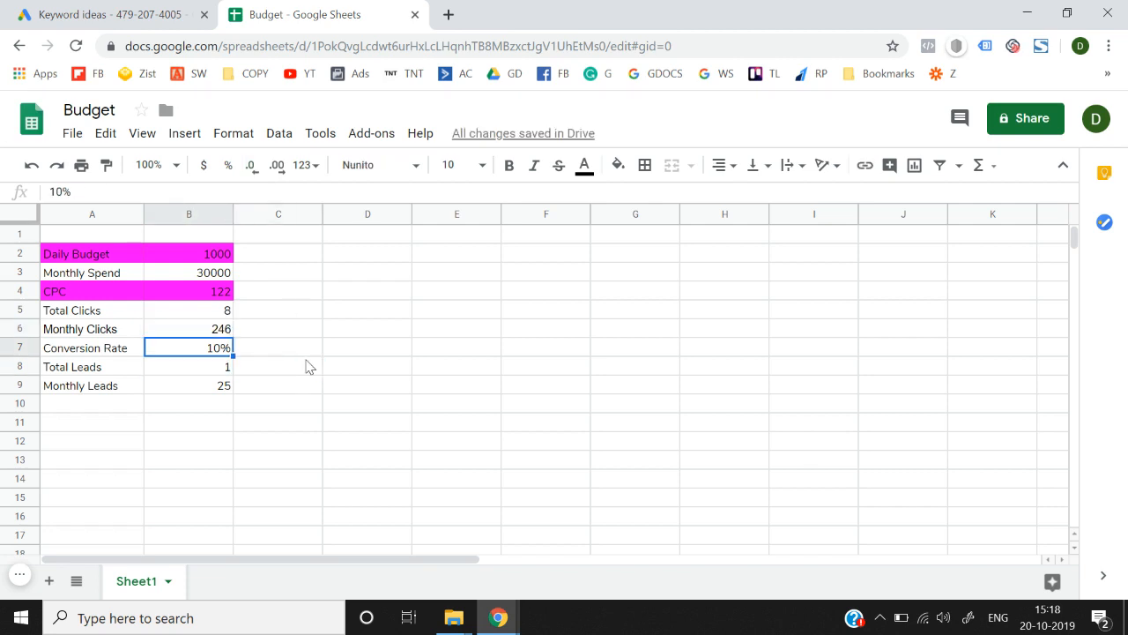
{"action": "key", "text": "Down"}
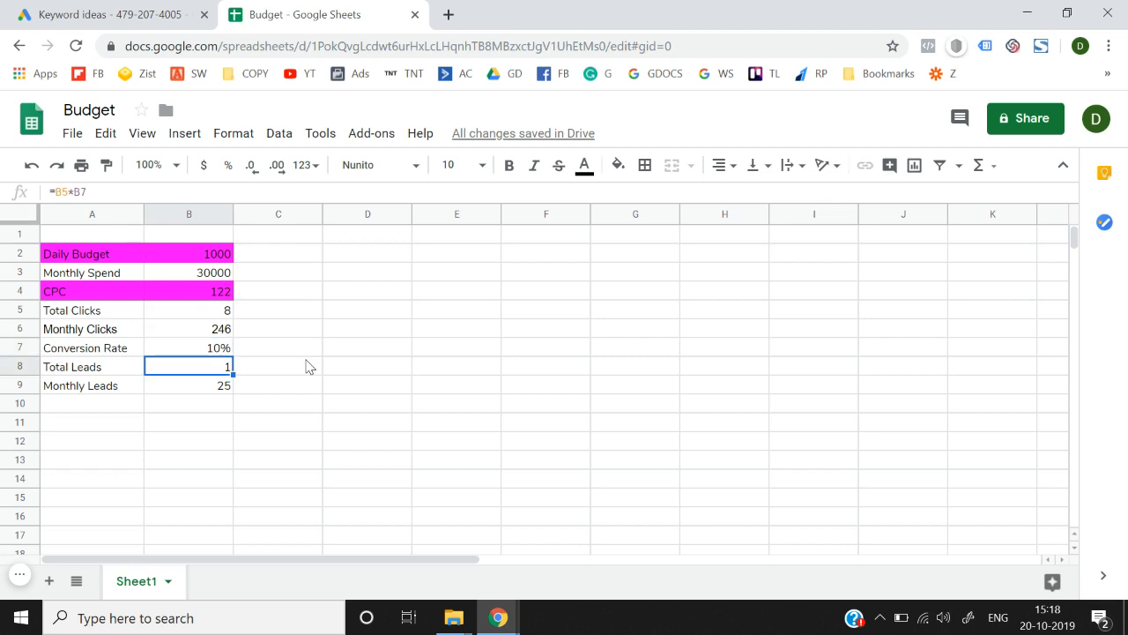
{"action": "key", "text": "Left"}
{"action": "key", "text": "Return"}
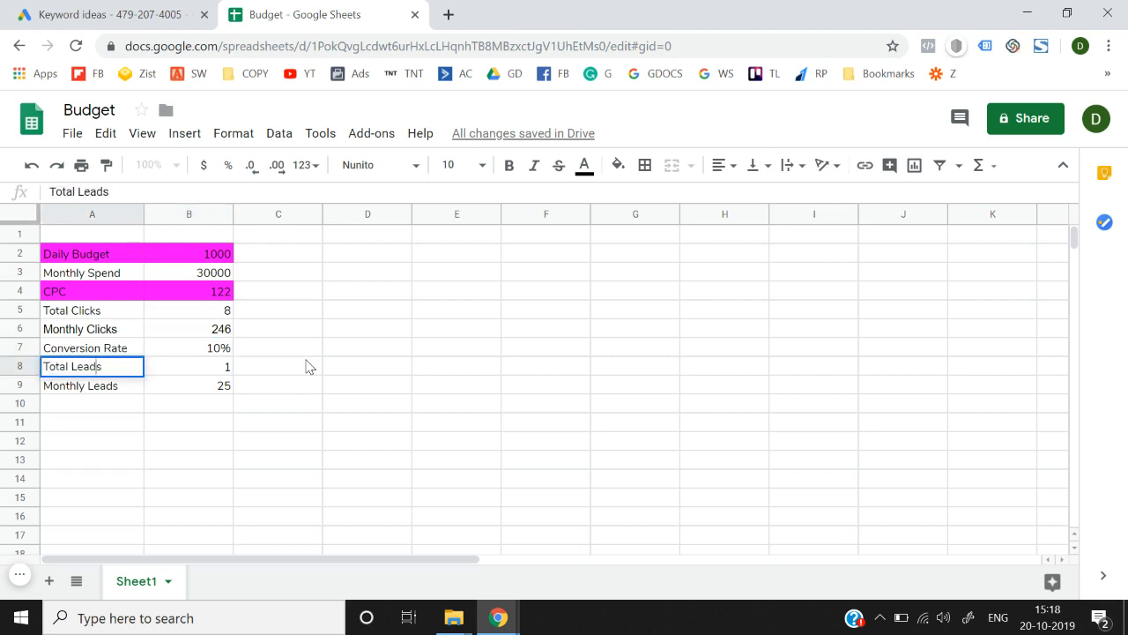
{"action": "type", "text": "Daily"}
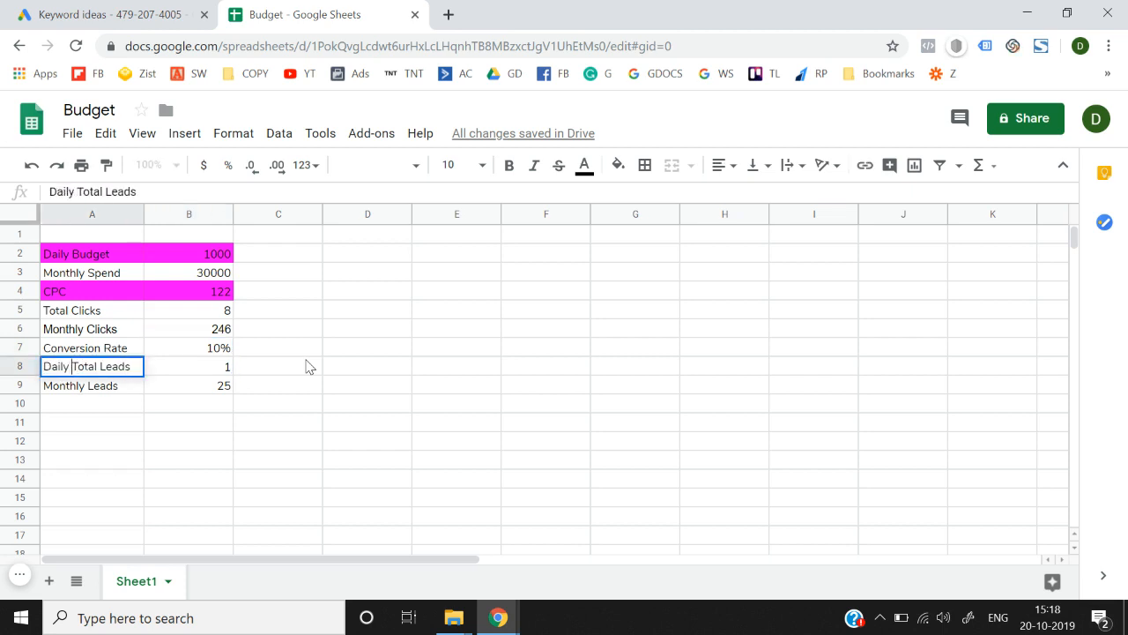
{"action": "key", "text": "ctrl+Return"}
Review the Monthly Clicks, Conversion Rate, Daily Total Leads and Monthly Leads rows one after another
{"action": "key", "text": "Up"}
{"action": "key", "text": "Up"}
{"action": "key", "text": "Right"}
{"action": "key", "text": "Left"}
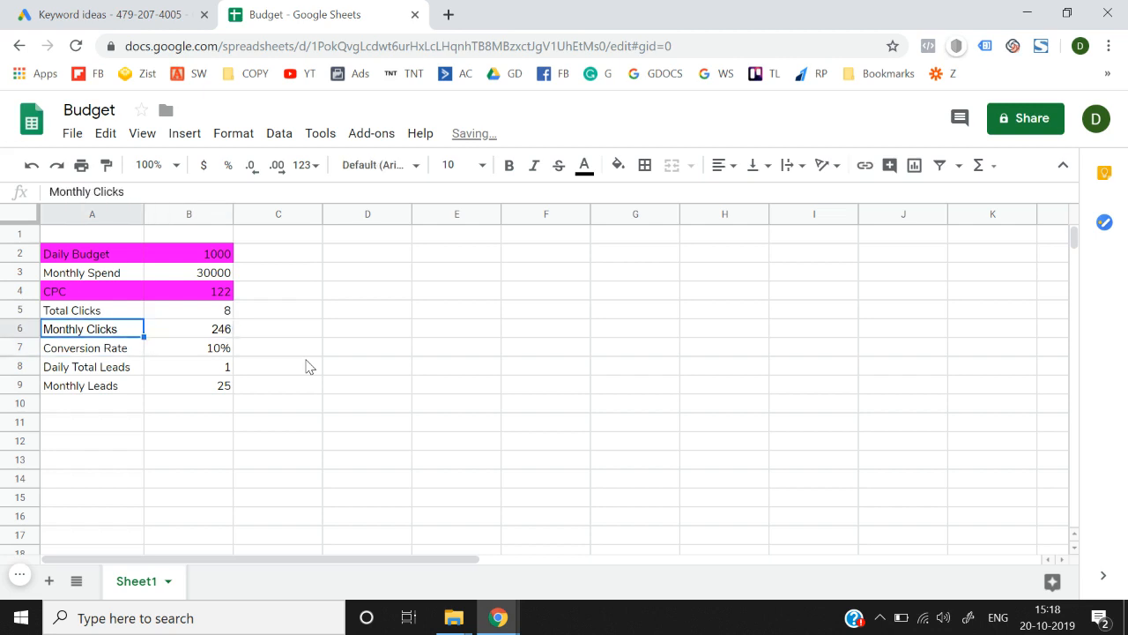
{"action": "key", "text": "Right"}
{"action": "key", "text": "shift+Left"}
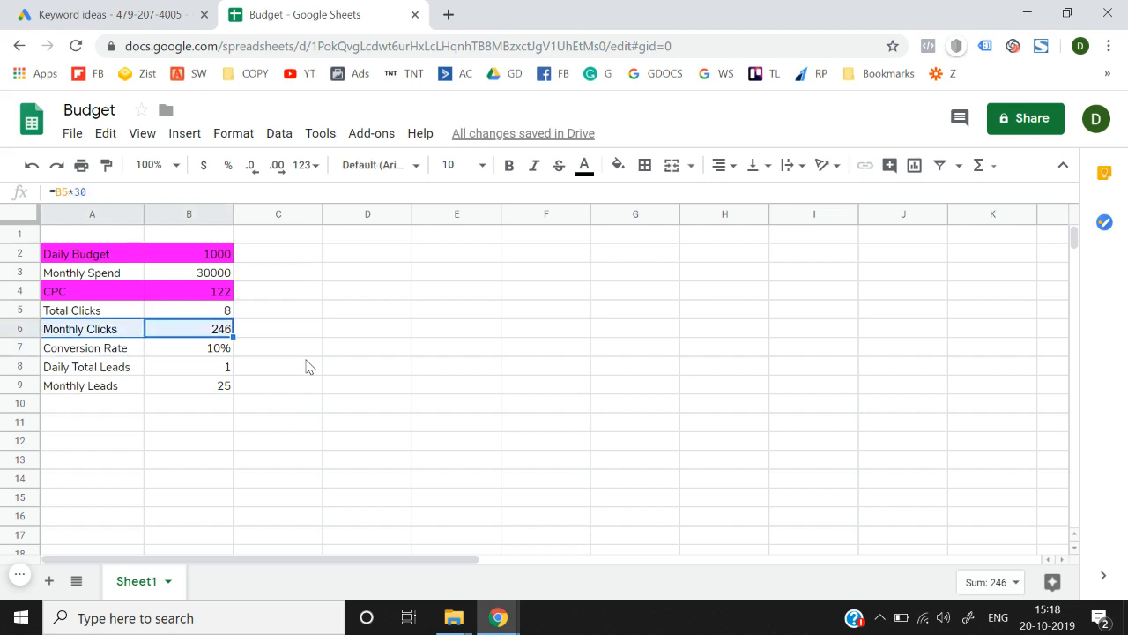
{"action": "key", "text": "Down"}
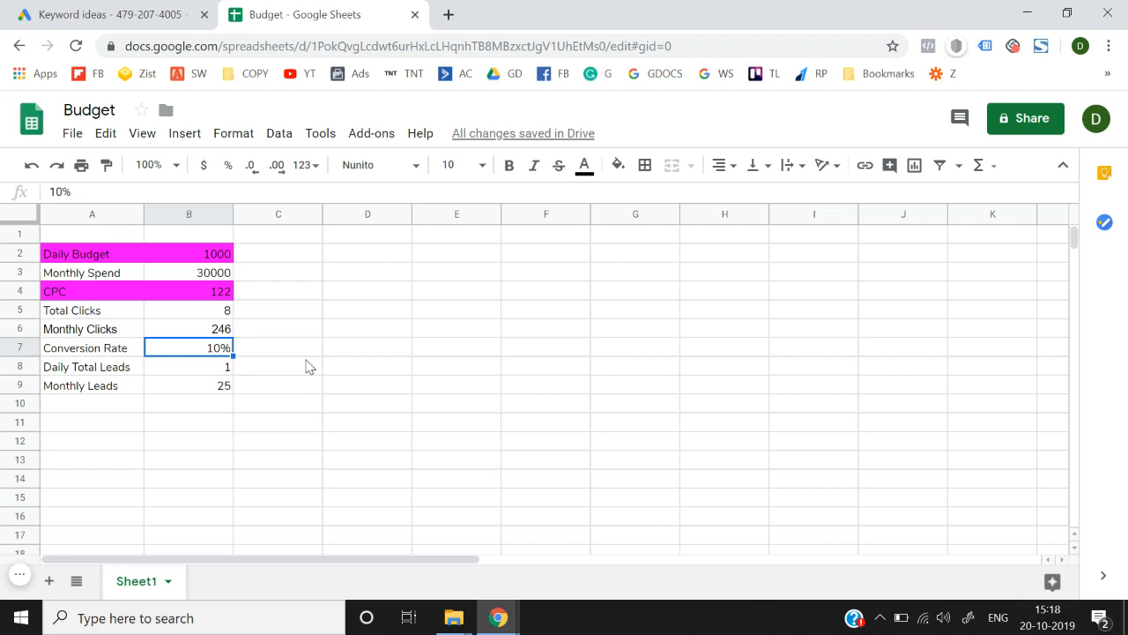
{"action": "key", "text": "Left"}
{"action": "key", "text": "shift+Right"}
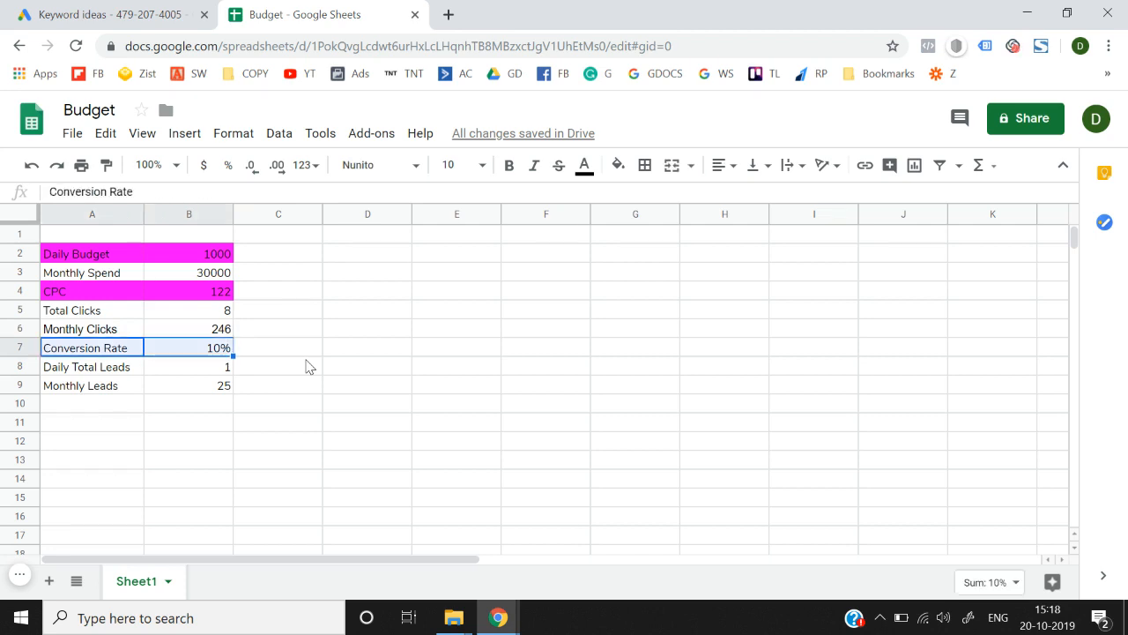
{"action": "key", "text": "Down"}
{"action": "key", "text": "shift+Right"}
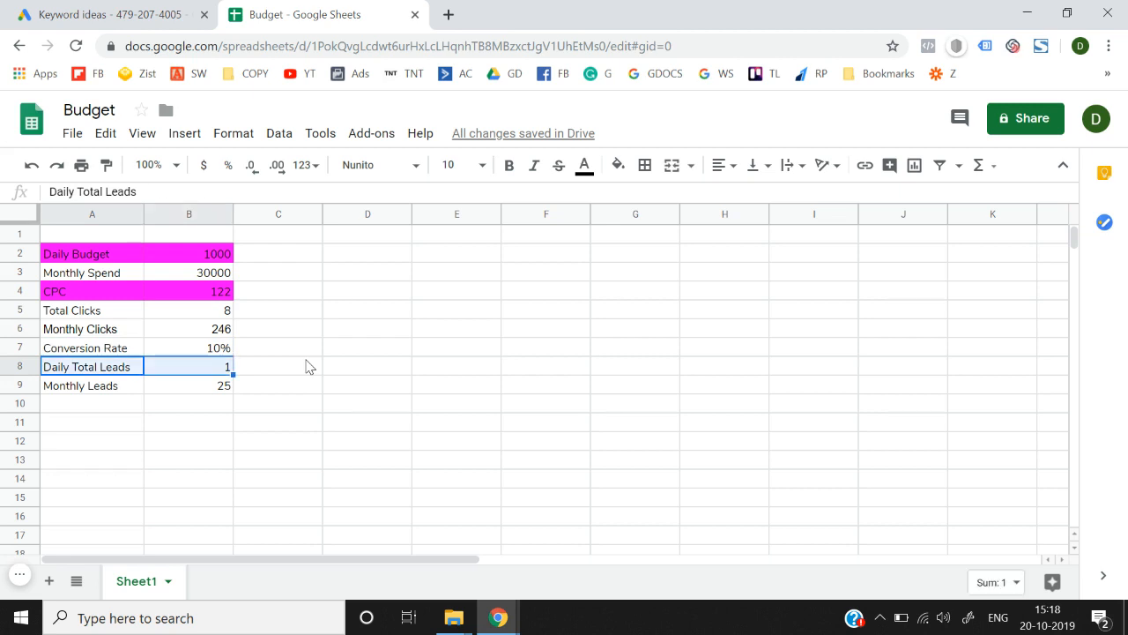
{"action": "key", "text": "Down"}
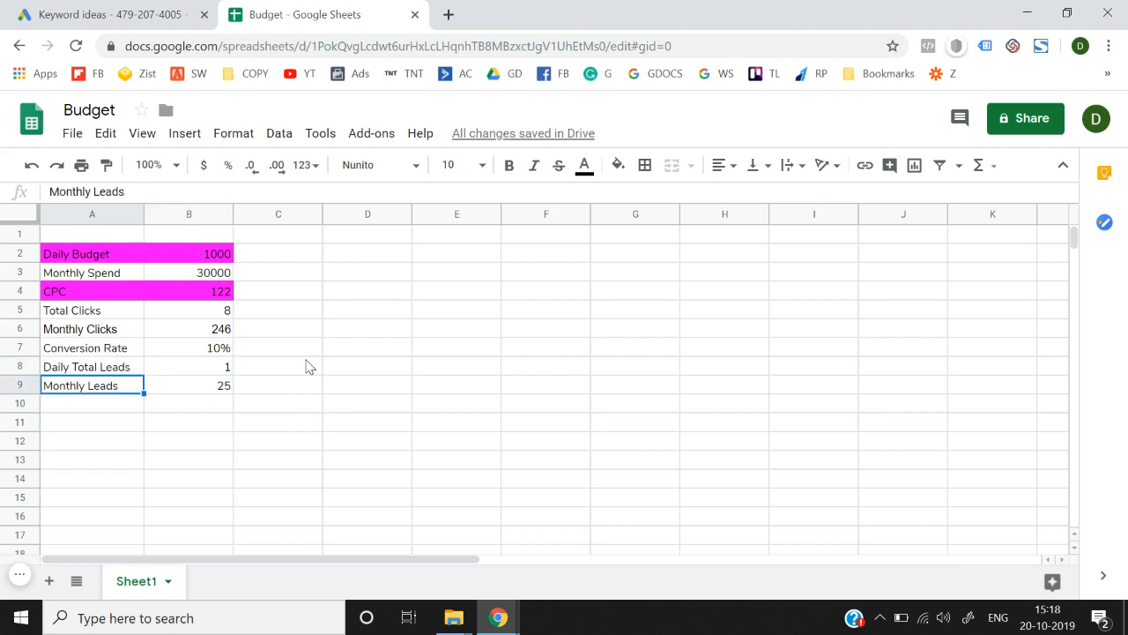
{"action": "key", "text": "shift+Right"}
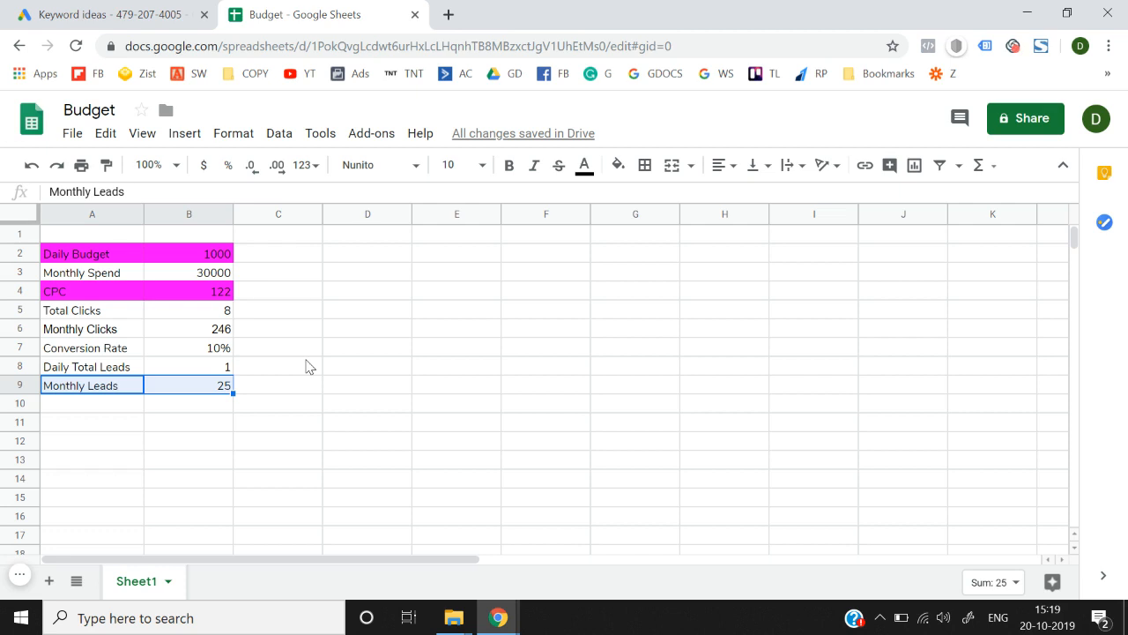
Add a Lead to Customer CR row in row 10 with a rate of 20%
{"action": "key", "text": "Down"}
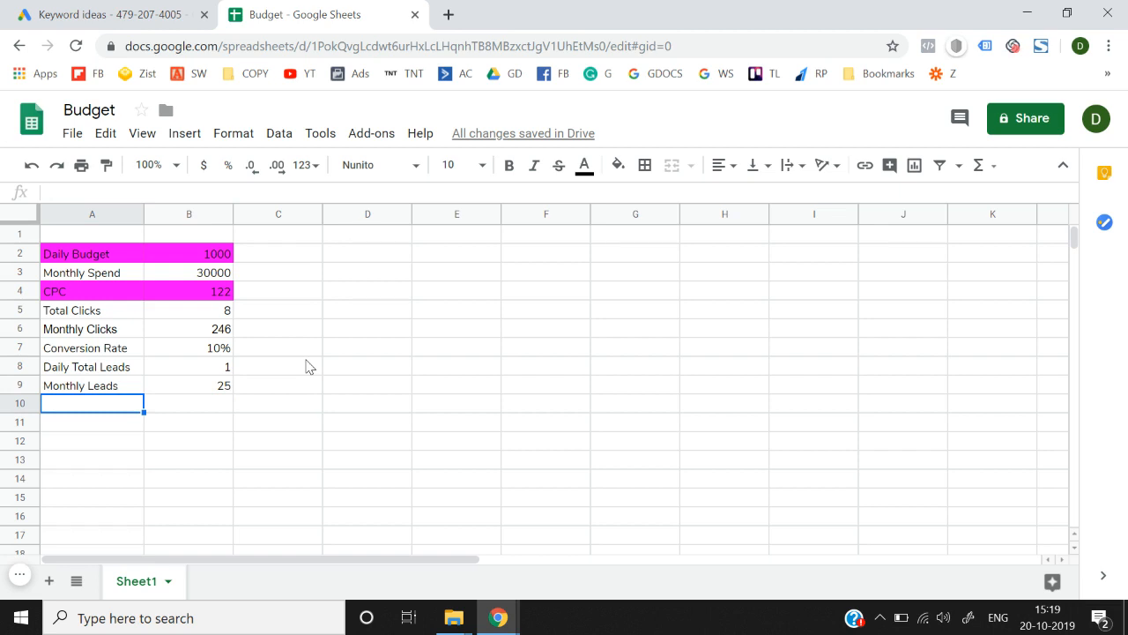
{"action": "type", "text": "L"}
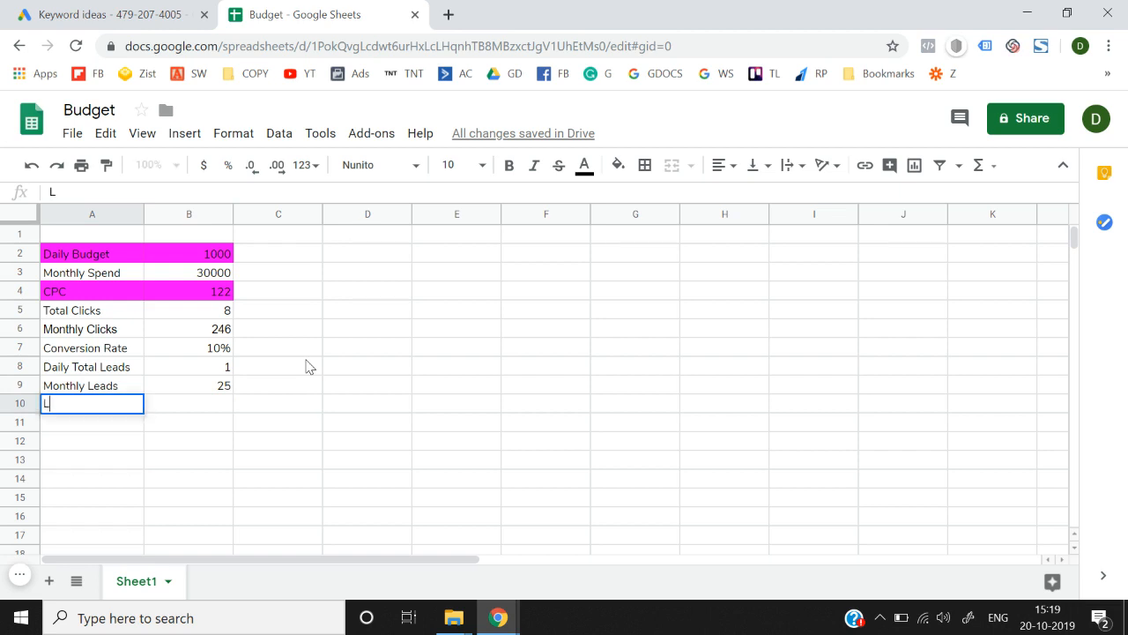
{"action": "type", "text": "ead to Customer CR"}
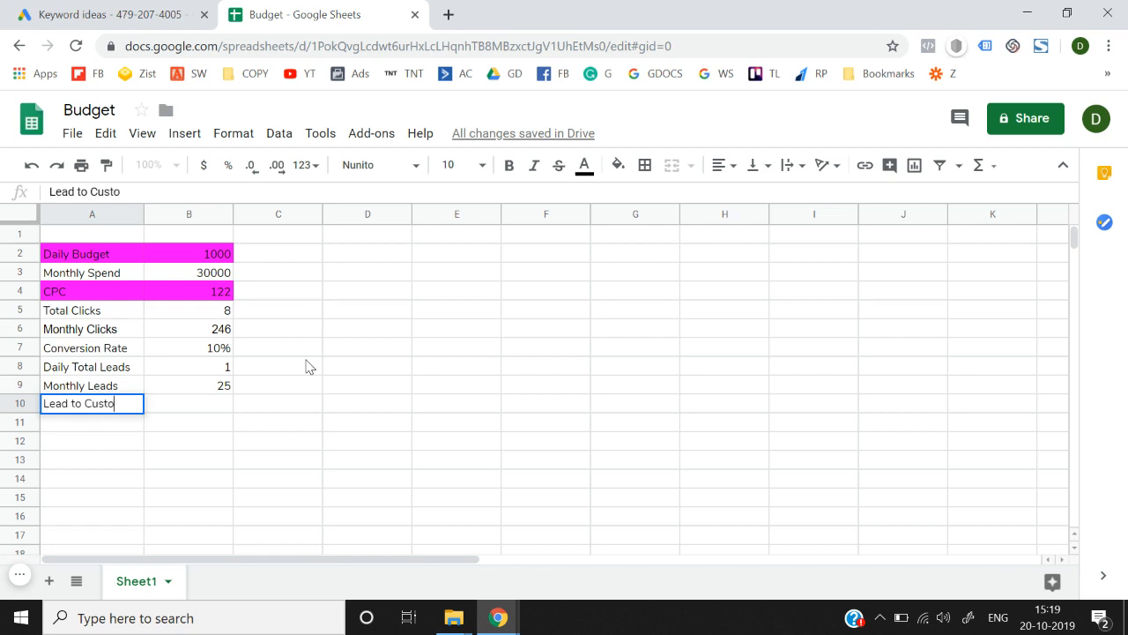
{"action": "key", "text": "Return"}
{"action": "key", "text": "Up"}
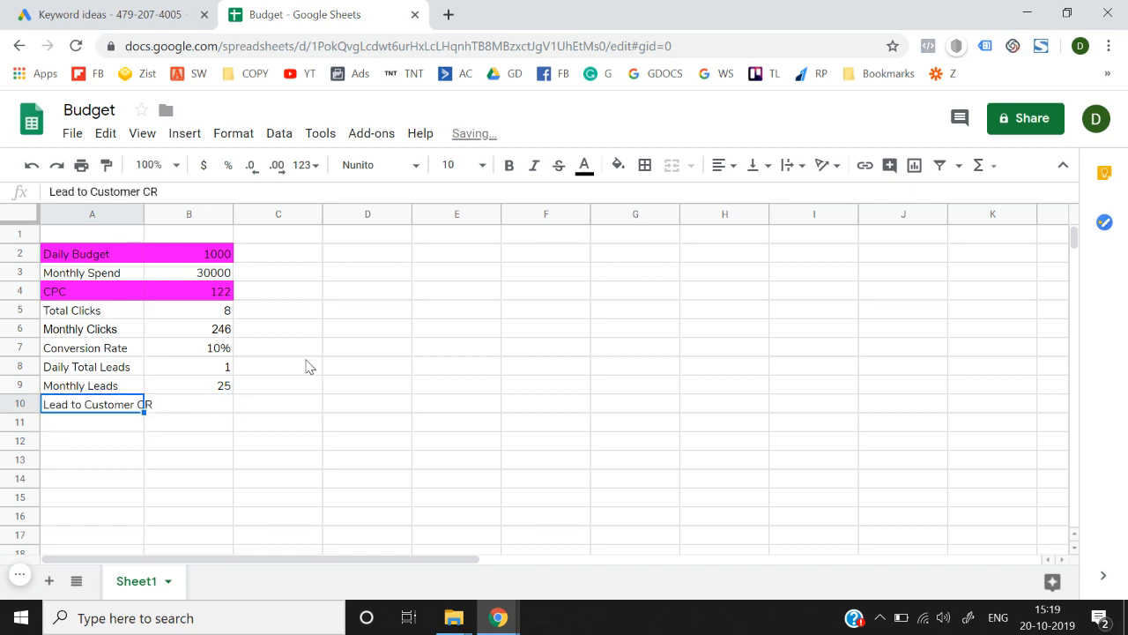
{"action": "key", "text": "Right"}
{"action": "type", "text": "20%"}
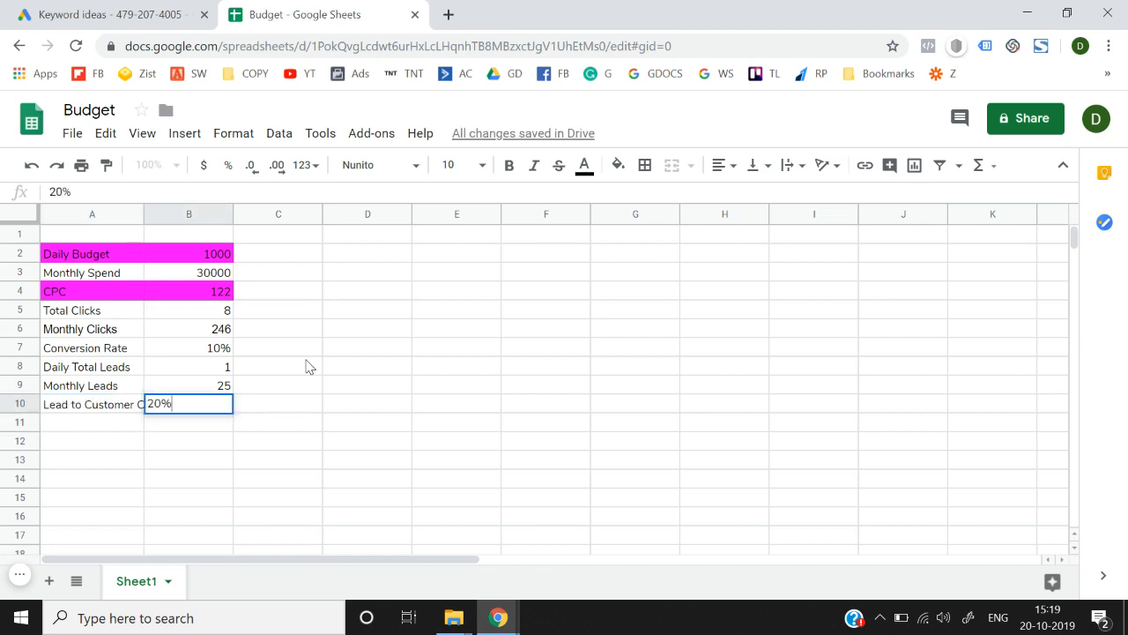
{"action": "key", "text": "Return"}
Add a Total Customers row in row 11, calculated in B11 with the formula =B9*B10
{"action": "key", "text": "Left"}
{"action": "type", "text": "Total C"}
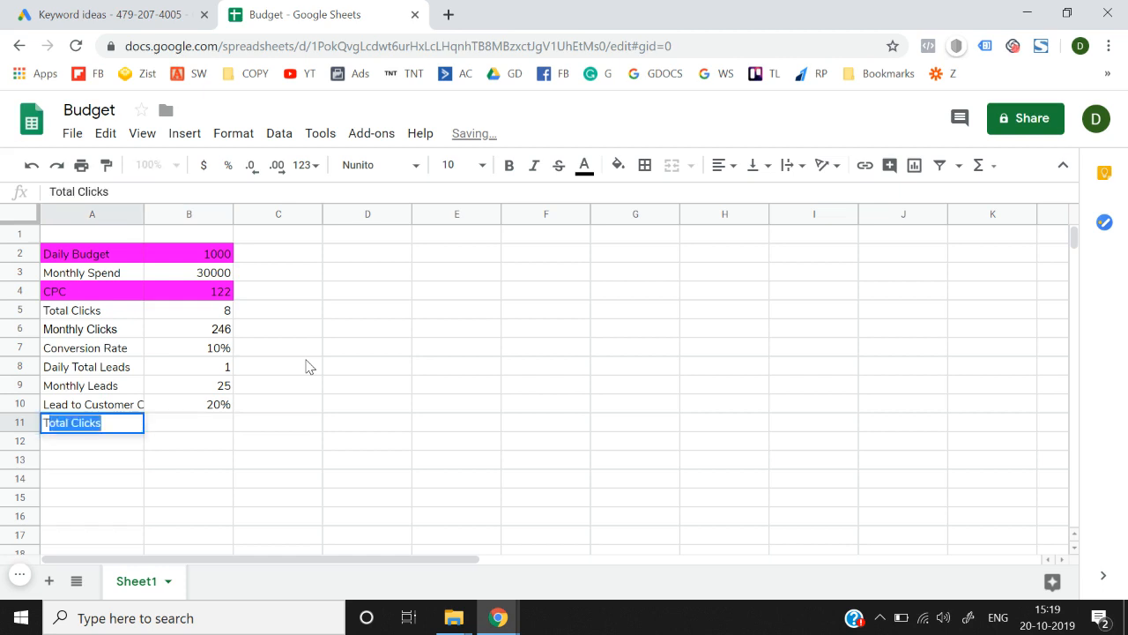
{"action": "type", "text": "ustomers"}
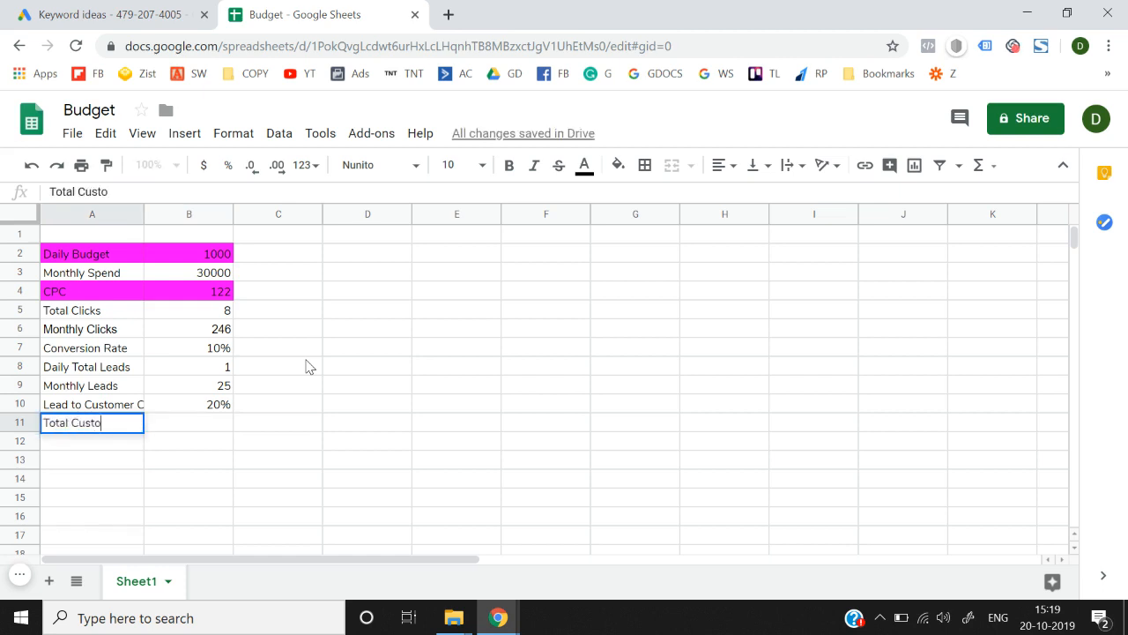
{"action": "key", "text": "Right"}
{"action": "type", "text": "="}
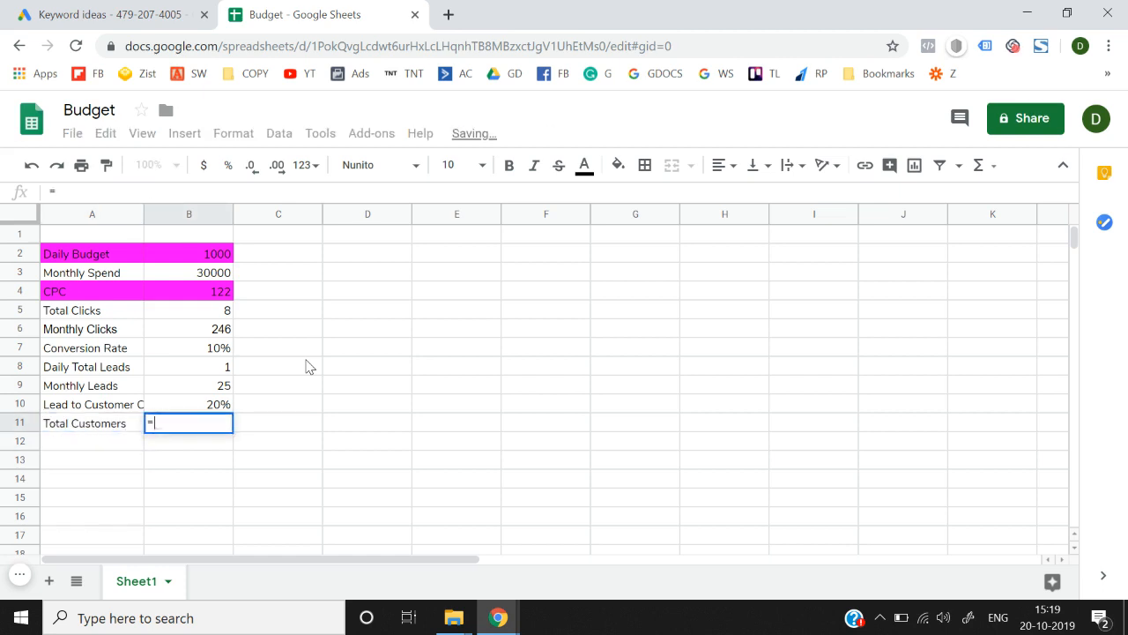
{"action": "key", "text": "Up"}
{"action": "key", "text": "Up"}
{"action": "type", "text": "*"}
{"action": "key", "text": "Up"}
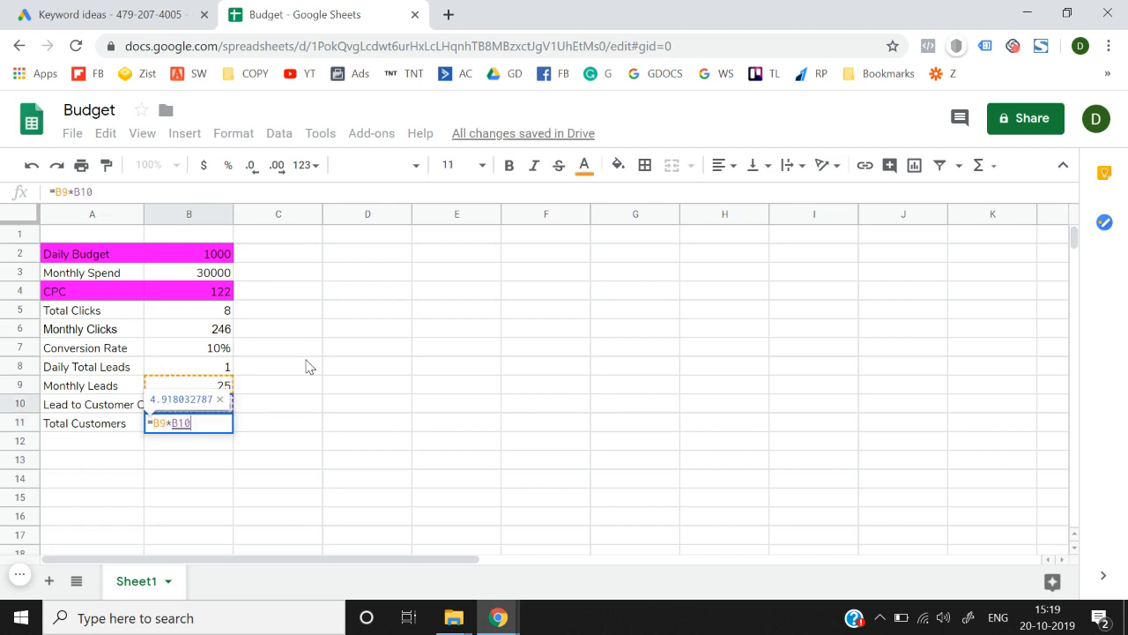
{"action": "key", "text": "Return"}
Reduce the Total Customers value in B11 to zero decimal places
{"action": "key", "text": "Up"}
{"action": "key", "text": "shift+Left"}
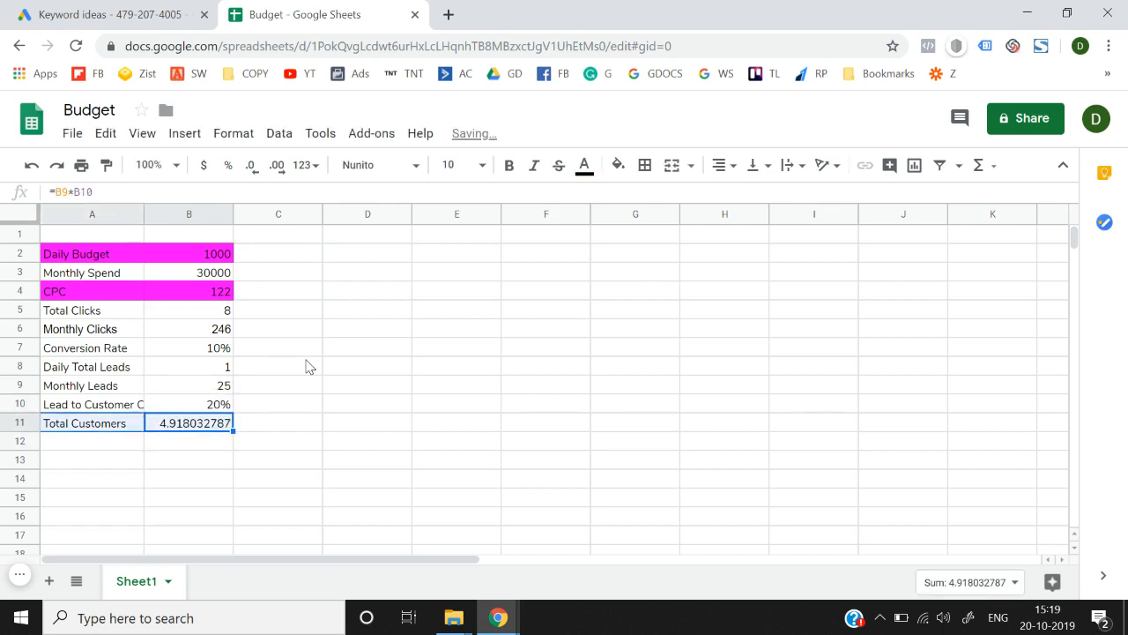
{"action": "key", "text": "Right"}
{"action": "key", "text": "Left"}
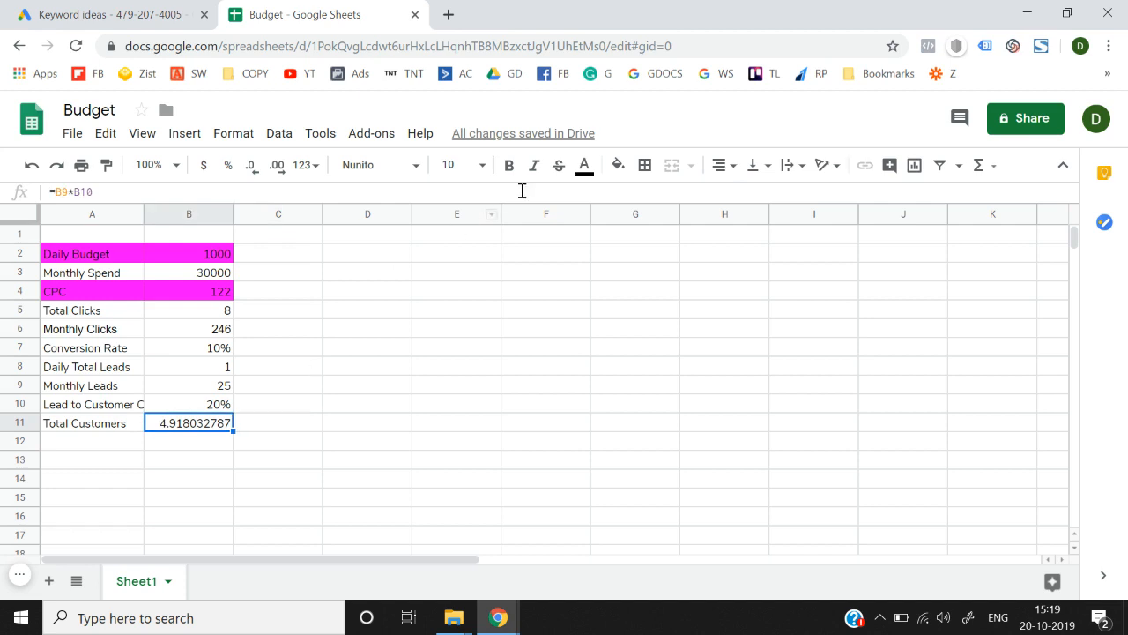
{"action": "left_click", "coordinate": [253, 167]}
{"action": "left_click", "coordinate": [255, 169]}
{"action": "left_click", "coordinate": [256, 171]}
{"action": "left_click", "coordinate": [255, 171]}
{"action": "left_click", "coordinate": [256, 171]}
{"action": "left_click", "coordinate": [255, 171]}
{"action": "left_click", "coordinate": [255, 171]}
{"action": "left_click", "coordinate": [256, 171]}
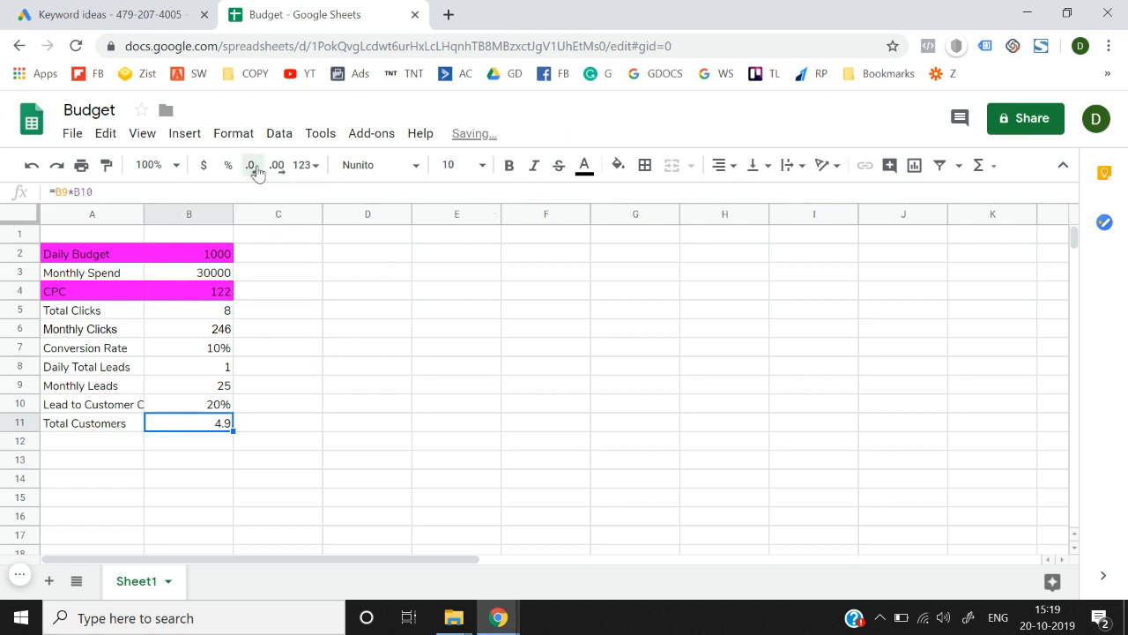
{"action": "left_click", "coordinate": [255, 171]}
Examine the finished budget table, from the lead figures up to the CPC and Total Clicks rows
{"action": "left_click", "coordinate": [276, 393]}
{"action": "key", "text": "Left"}
{"action": "key", "text": "Up"}
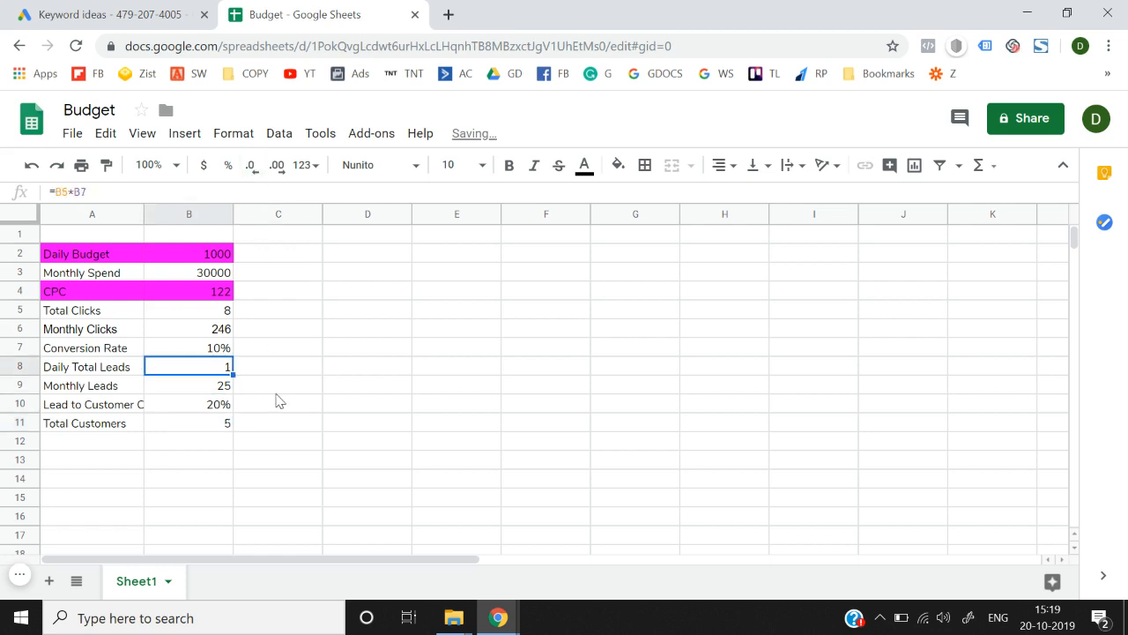
{"action": "key", "text": "Left"}
{"action": "key", "text": "Up"}
{"action": "key", "text": "Up"}
{"action": "key", "text": "Up"}
{"action": "key", "text": "Up"}
{"action": "key", "text": "Up"}
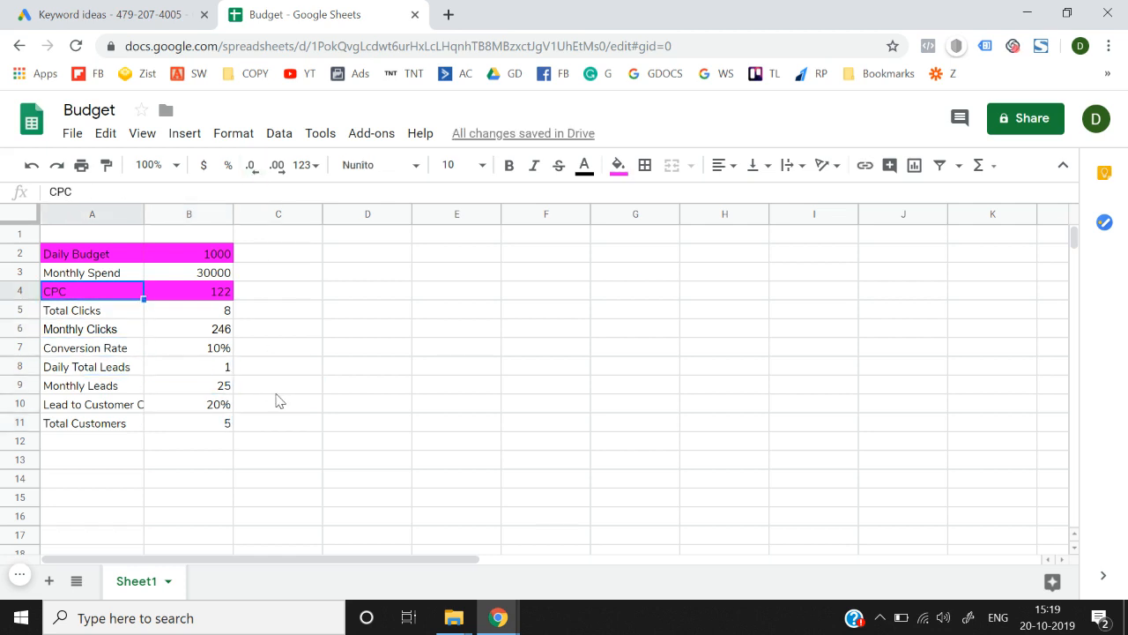
{"action": "key", "text": "Down"}
{"action": "key", "text": "Down"}
{"action": "key", "text": "Right"}
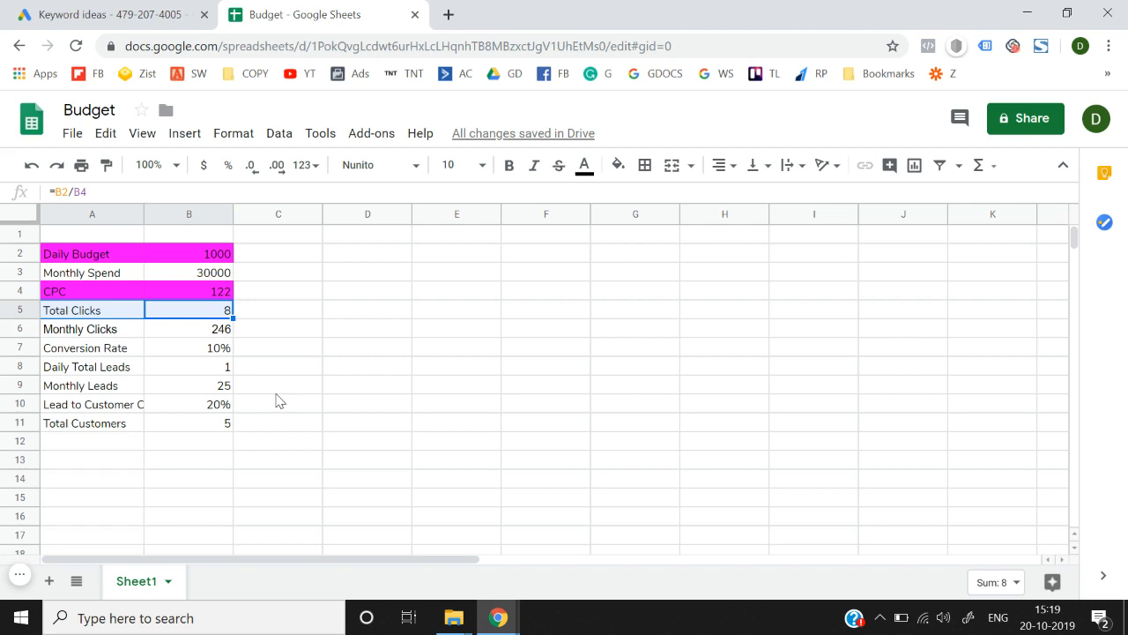
Try a daily budget of 3000 in B2 and check the projected figures
{"action": "key", "text": "Up"}
{"action": "key", "text": "Up"}
{"action": "key", "text": "Up"}
{"action": "type", "text": "3000"}
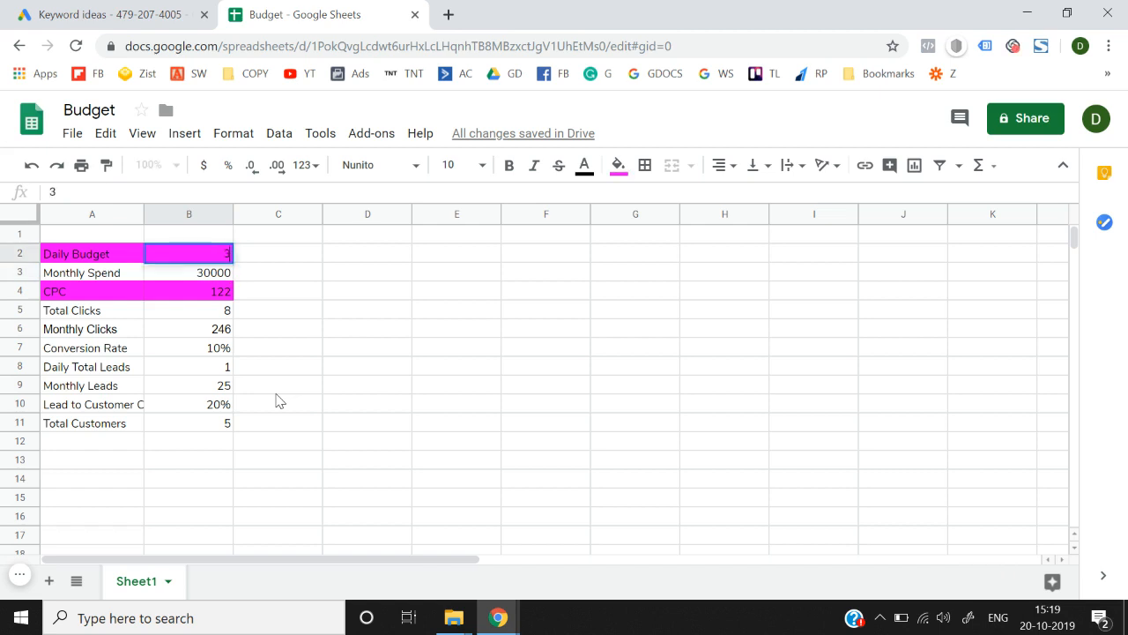
{"action": "key", "text": "Return"}
{"action": "key", "text": "Down"}
{"action": "key", "text": "Down"}
Try a daily budget of 12000 in B2 and check the projected clicks and customers
{"action": "key", "text": "Up"}
{"action": "key", "text": "Up"}
{"action": "key", "text": "Up"}
{"action": "type", "text": "12000"}
{"action": "key", "text": "Return"}
{"action": "key", "text": "Down"}
{"action": "key", "text": "Down"}
Set the daily budget in B2 to 12500
{"action": "key", "text": "Up"}
{"action": "key", "text": "Up"}
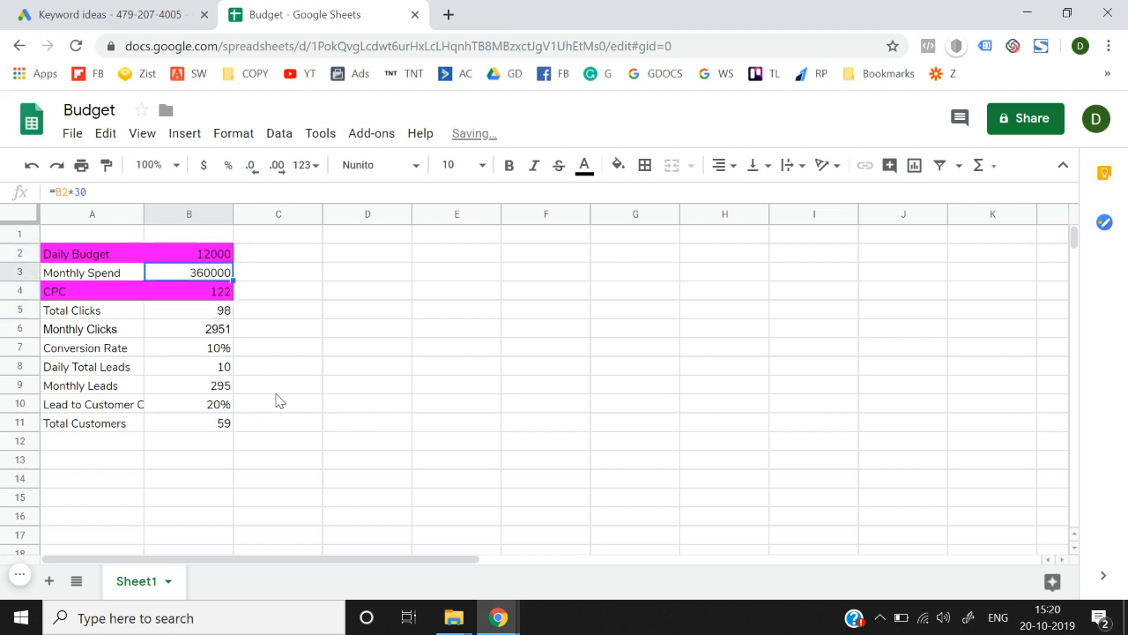
{"action": "key", "text": "Up"}
{"action": "type", "text": "12500"}
{"action": "key", "text": "Return"}
{"action": "key", "text": "Up"}
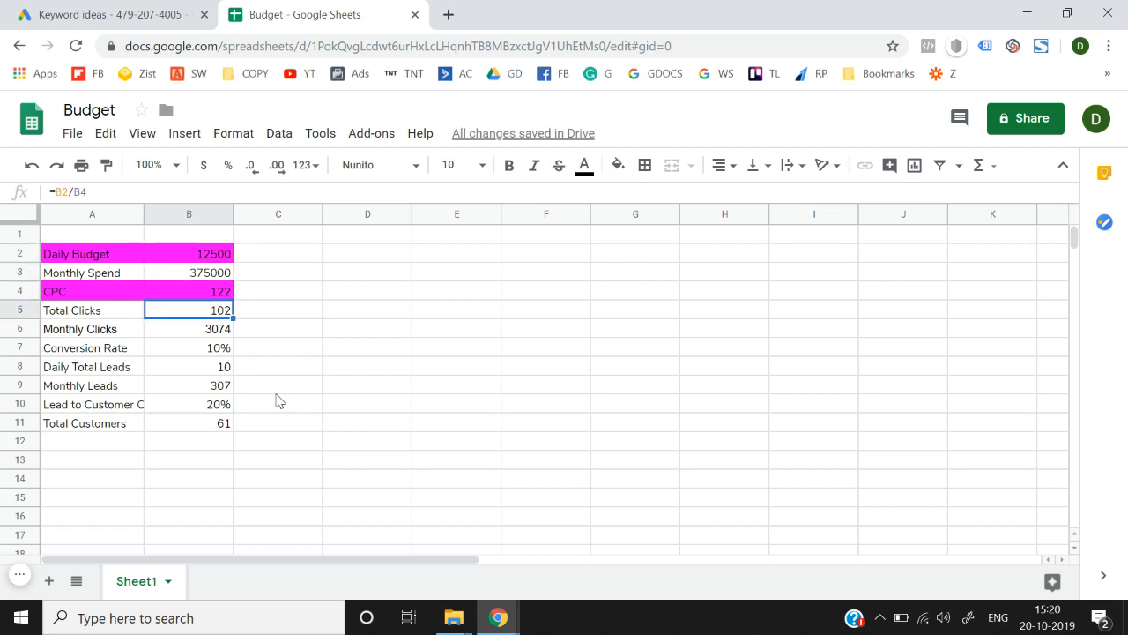
Examine the Total Clicks row with its formula, and the Conversion Rate row in the budget table
{"action": "key", "text": "shift+Left"}
{"action": "key", "text": "shift+Right"}
{"action": "key", "text": "shift+Right"}
{"action": "key", "text": "shift+Left"}
{"action": "key", "text": "shift+Left"}
{"action": "key", "text": "Right"}
{"action": "key", "text": "Left"}
{"action": "key", "text": "shift+Left"}
{"action": "key", "text": "shift+Right"}
{"action": "key", "text": "shift+Left"}
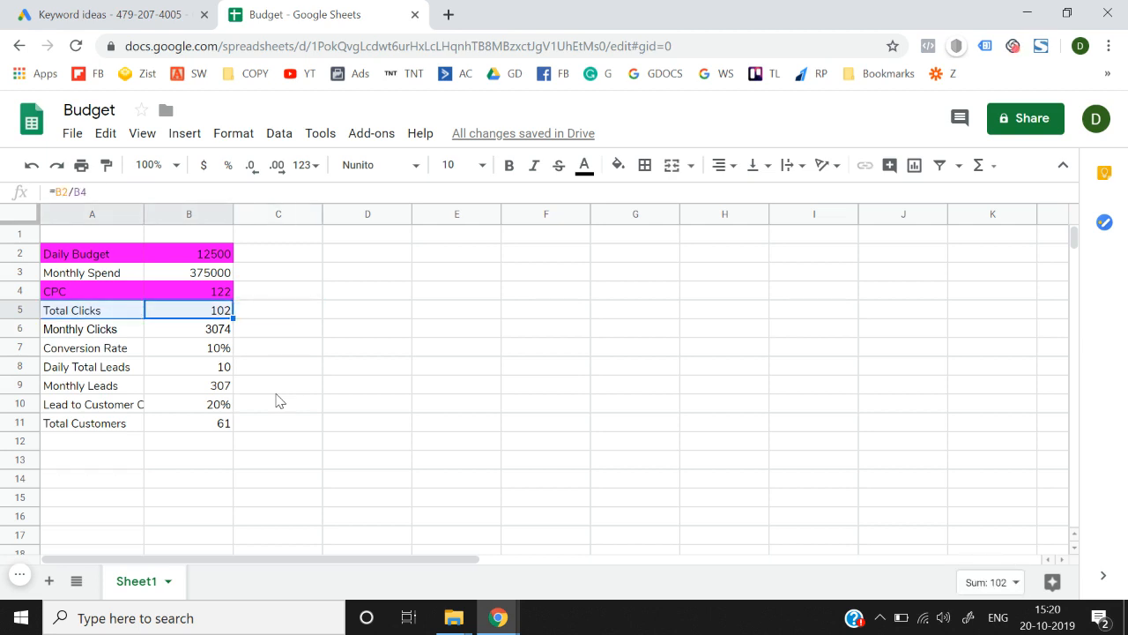
{"action": "key", "text": "Down"}
{"action": "key", "text": "Down"}
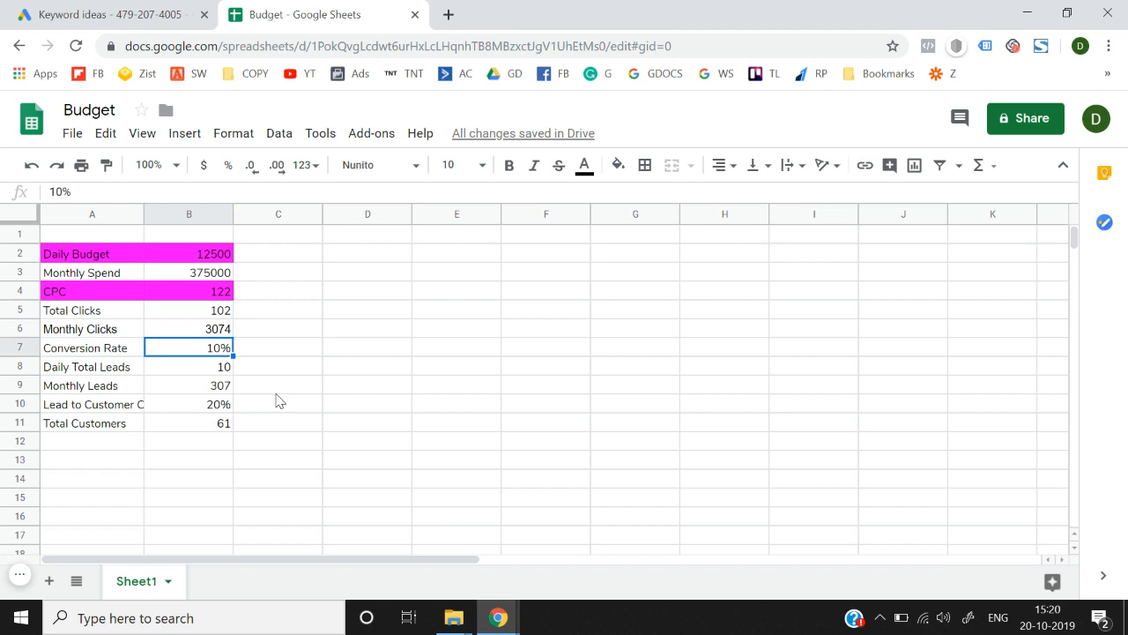
{"action": "key", "text": "shift+Left"}
{"action": "key", "text": "shift+Right"}
Review the projection chain from Daily Budget through CPC, Monthly Clicks and Monthly Leads down to Total Customers
{"action": "key", "text": "Up"}
{"action": "key", "text": "Up"}
{"action": "key", "text": "Up"}
{"action": "key", "text": "Up"}
{"action": "key", "text": "Up"}
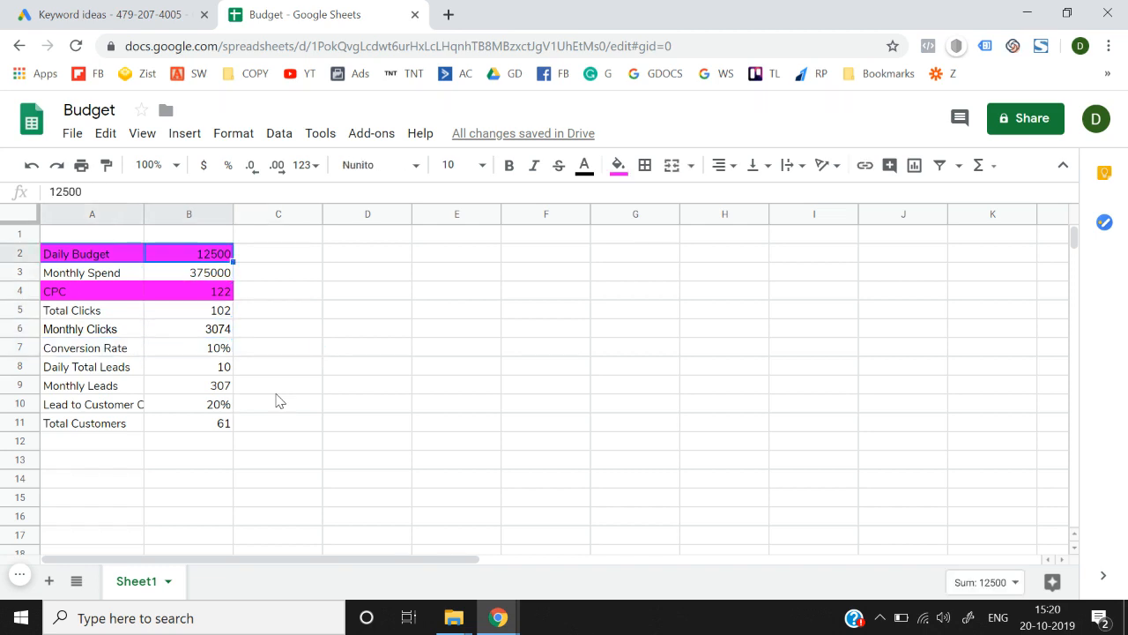
{"action": "key", "text": "Down"}
{"action": "key", "text": "Down"}
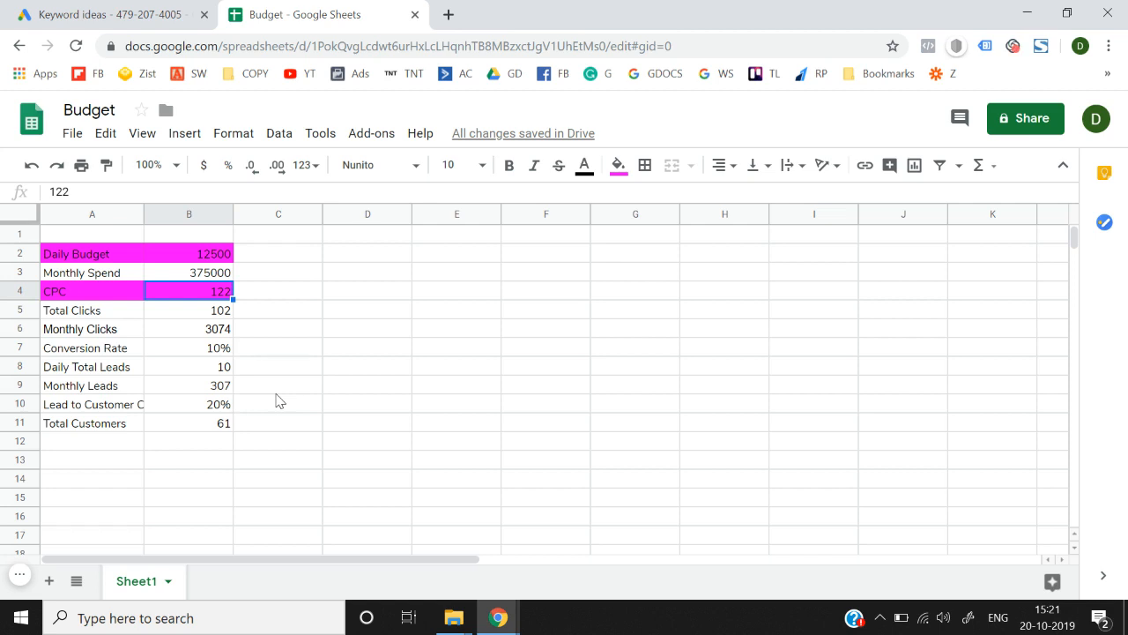
{"action": "key", "text": "Down"}
{"action": "key", "text": "Down"}
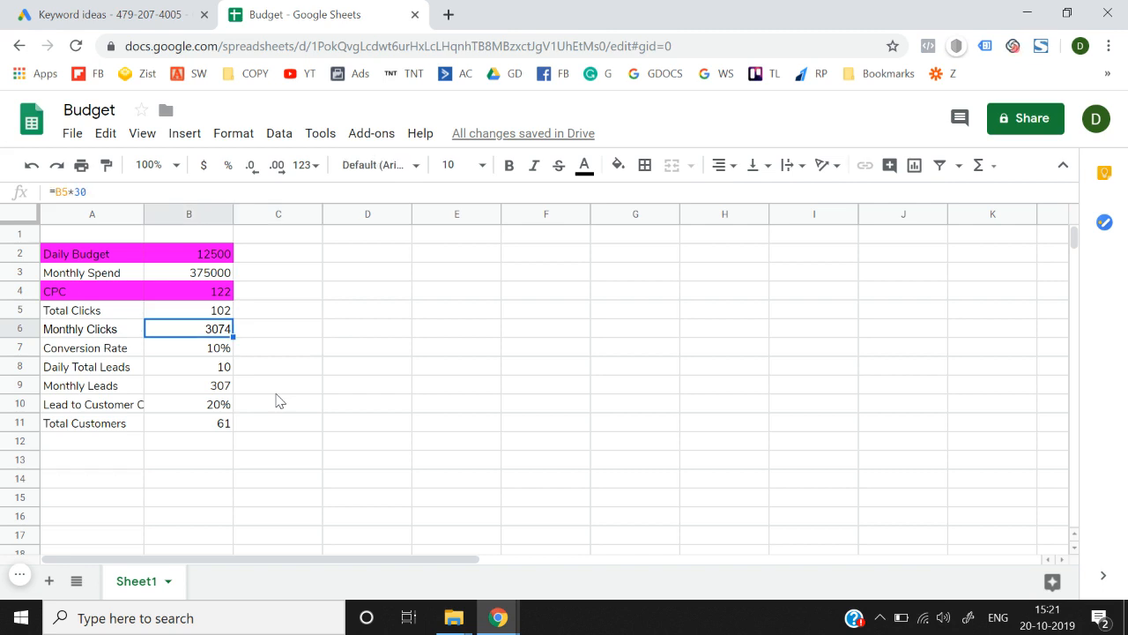
{"action": "key", "text": "Down"}
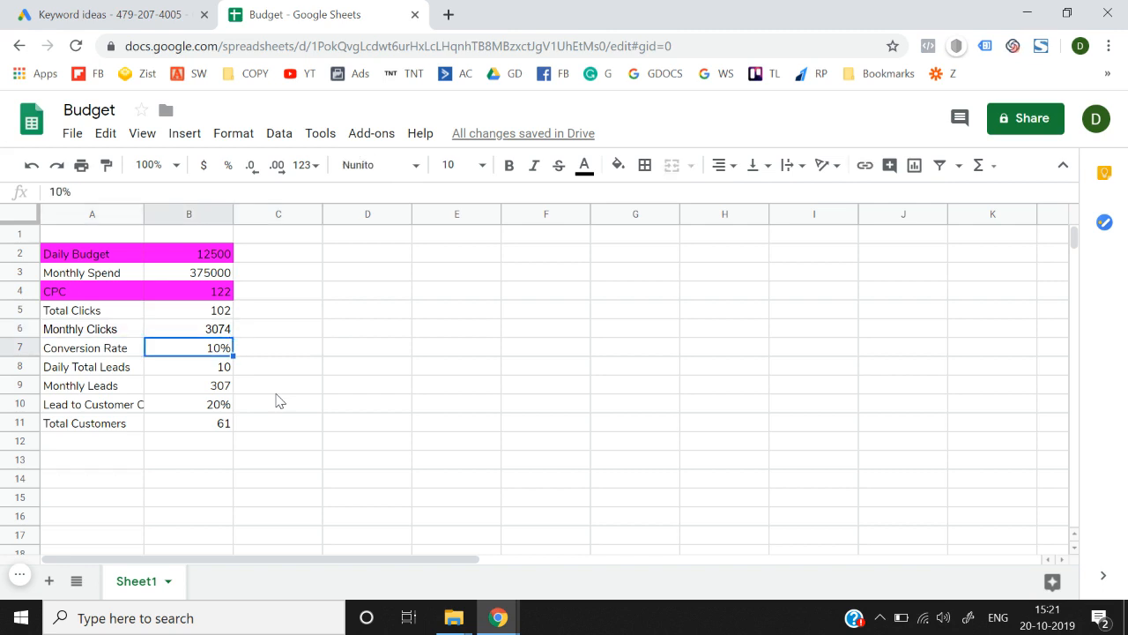
{"action": "key", "text": "Down"}
{"action": "key", "text": "Down"}
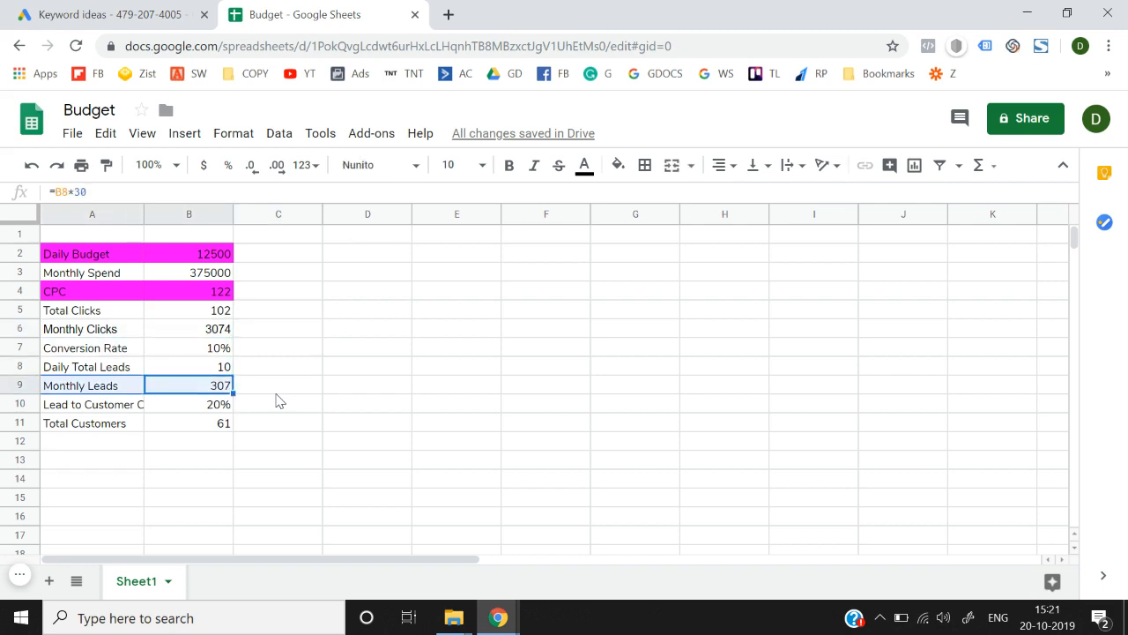
{"action": "key", "text": "Down"}
{"action": "key", "text": "Down"}
{"action": "key", "text": "shift+Left"}
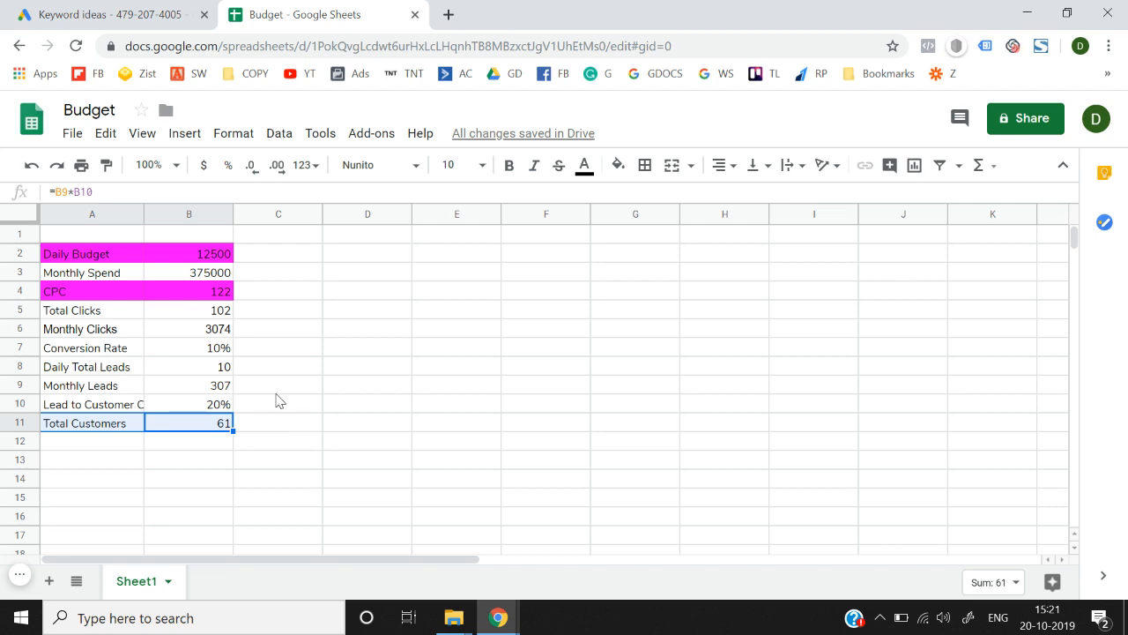
Recheck the Daily Budget, CPC, Total Clicks, Monthly Clicks and Conversion Rate values in column B
{"action": "key", "text": "Up"}
{"action": "key", "text": "Up"}
{"action": "key", "text": "Up"}
{"action": "key", "text": "Up"}
{"action": "key", "text": "Up"}
{"action": "key", "text": "Up"}
{"action": "key", "text": "Up"}
{"action": "key", "text": "Up"}
{"action": "key", "text": "Up"}
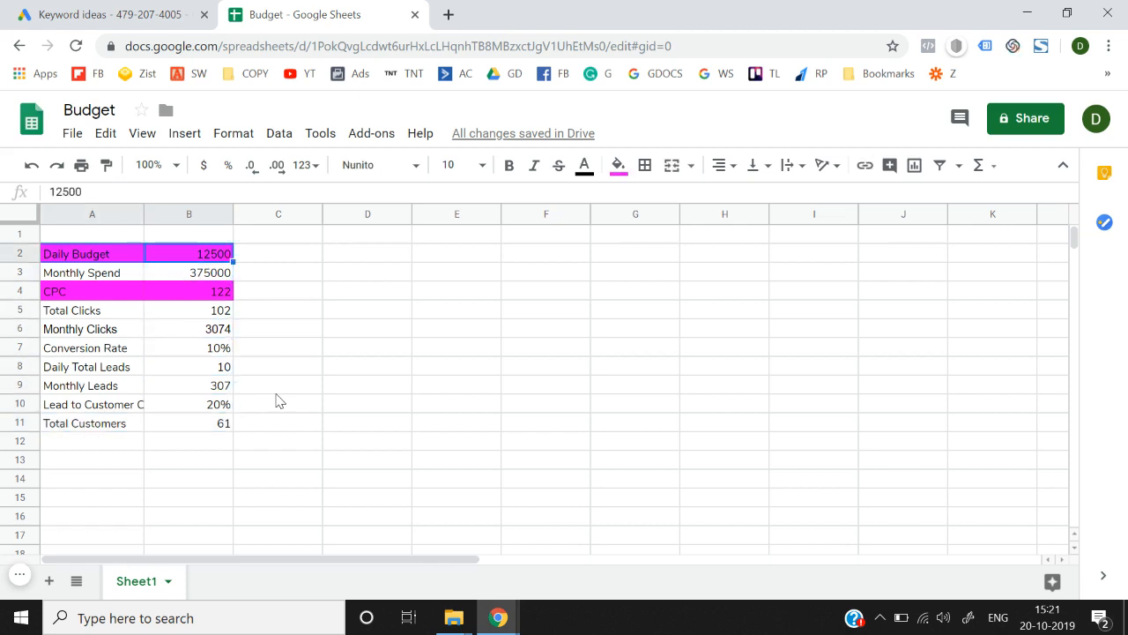
{"action": "key", "text": "Down"}
{"action": "key", "text": "Down"}
{"action": "key", "text": "Down"}
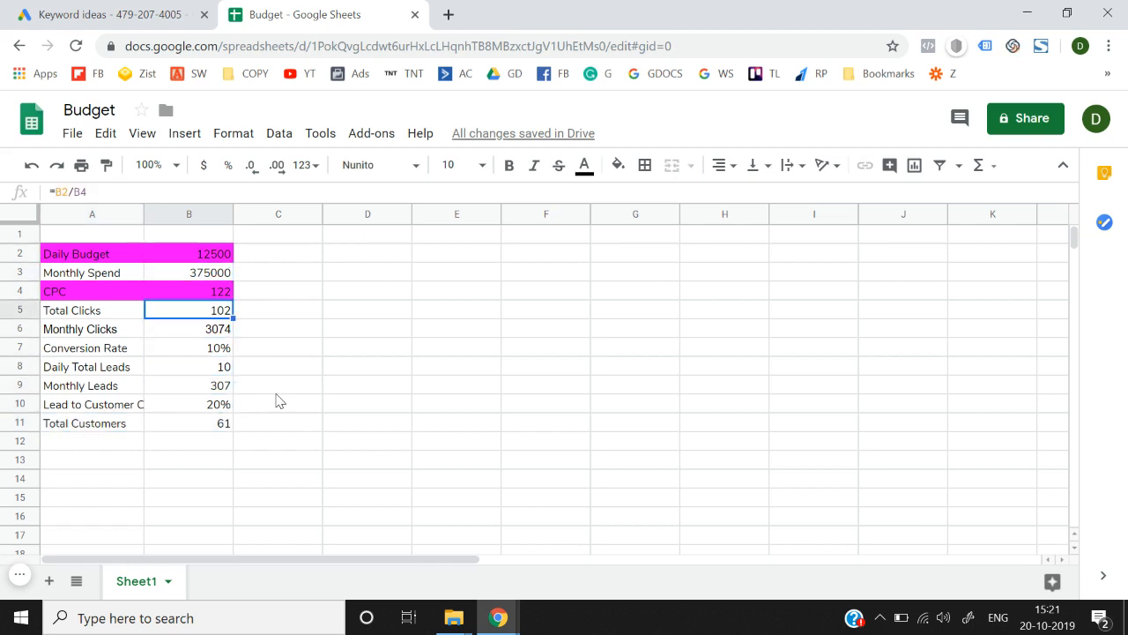
{"action": "key", "text": "Up"}
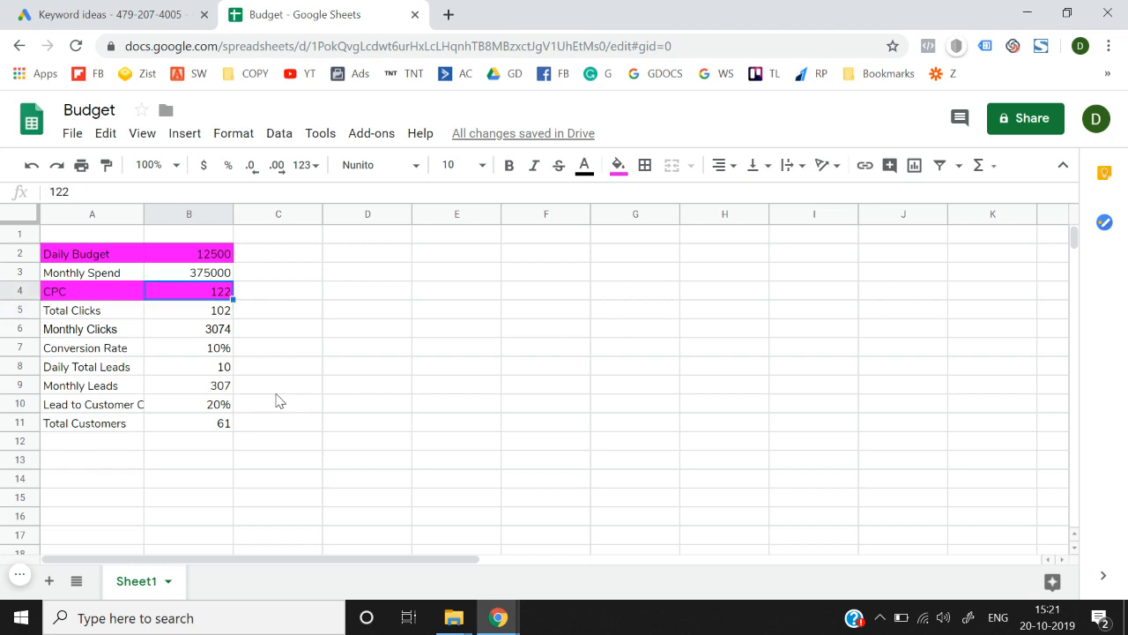
{"action": "key", "text": "Down"}
{"action": "key", "text": "Down"}
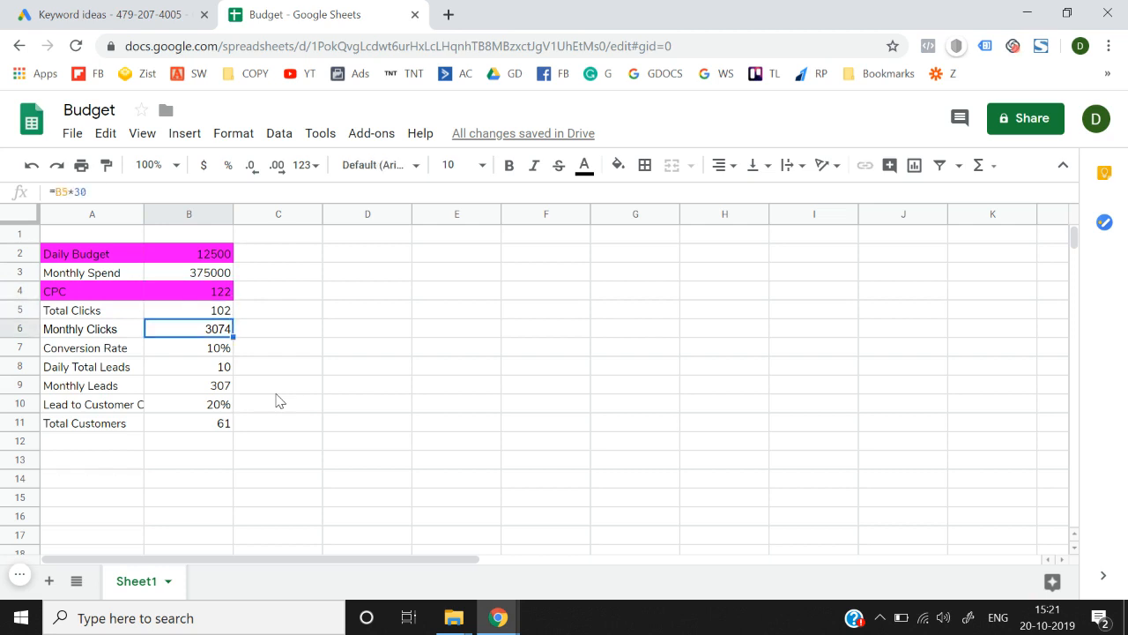
{"action": "key", "text": "Down"}
{"action": "key", "text": "Down"}
{"action": "key", "text": "Up"}
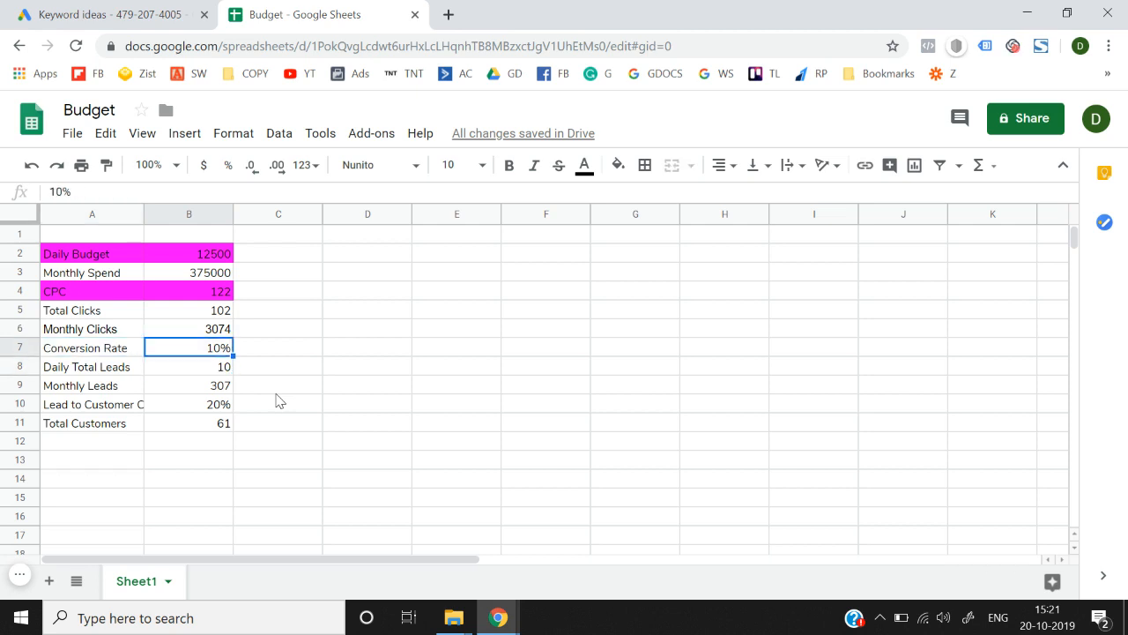
Compare the two highlighted input rows, Daily Budget and CPC, with the Total Clicks calculated from them
{"action": "key", "text": "Up"}
{"action": "key", "text": "Up"}
{"action": "key", "text": "Up"}
{"action": "key", "text": "Up"}
{"action": "key", "text": "Up"}
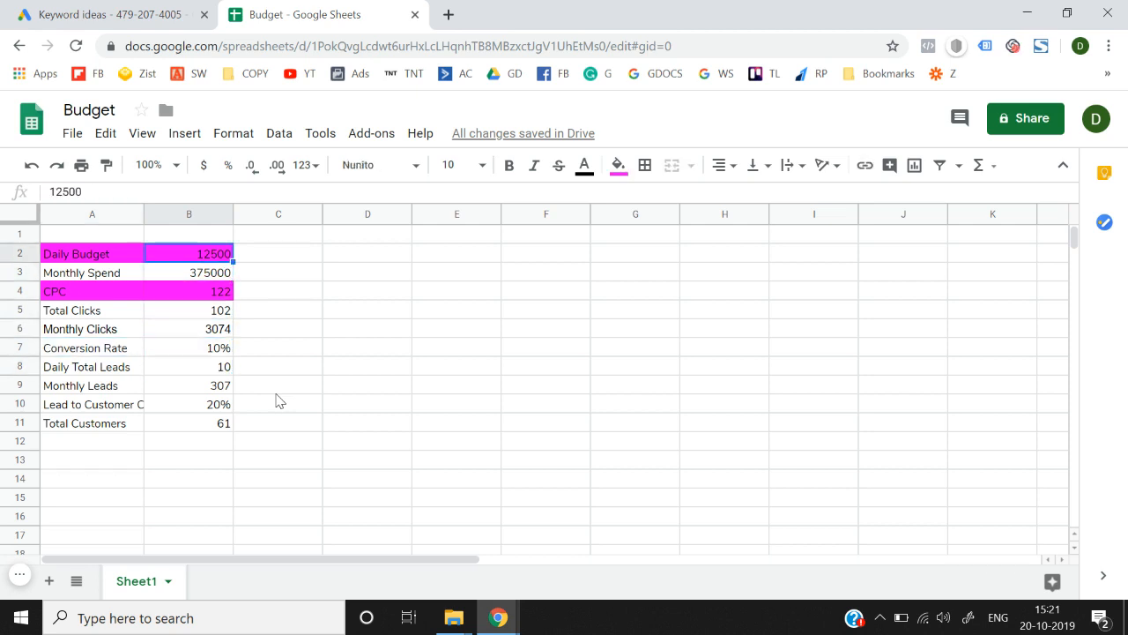
{"action": "key", "text": "Down"}
{"action": "key", "text": "Down"}
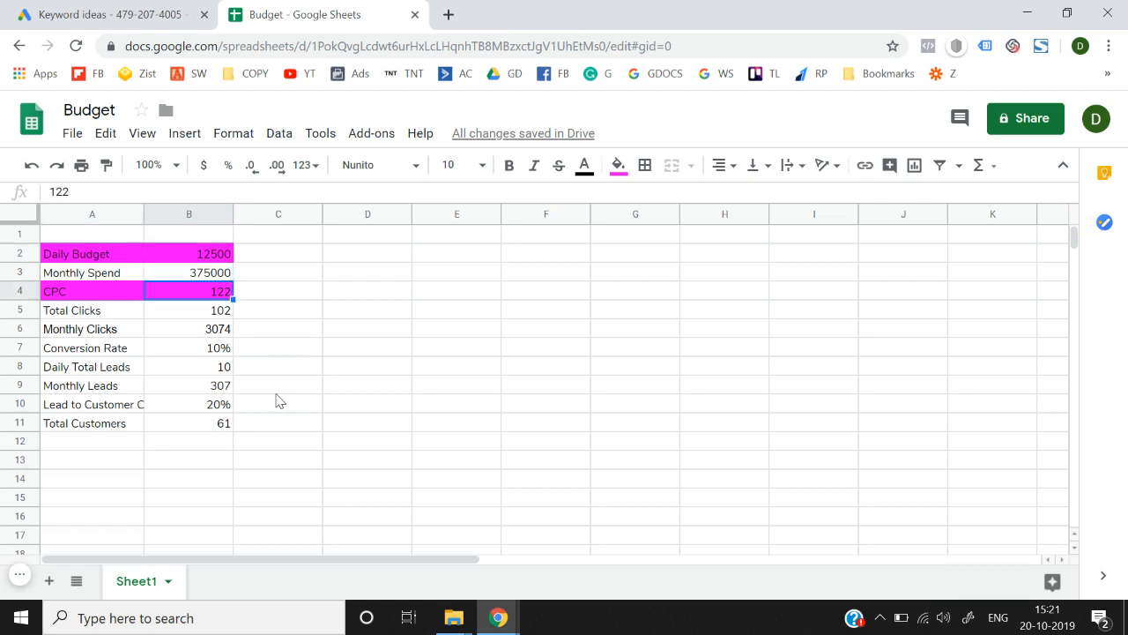
{"action": "key", "text": "Down"}
{"action": "key", "text": "Down"}
{"action": "key", "text": "Down"}
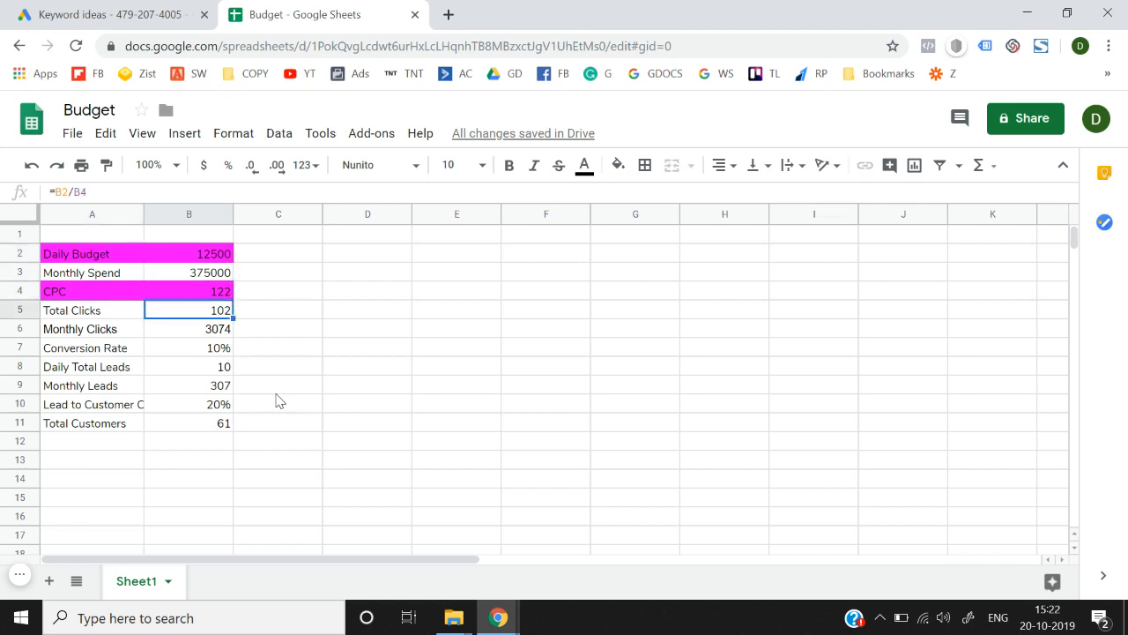
{"action": "key", "text": "Up"}
{"action": "key", "text": "Up"}
{"action": "key", "text": "Up"}
{"action": "key", "text": "Up"}
{"action": "key", "text": "Up"}
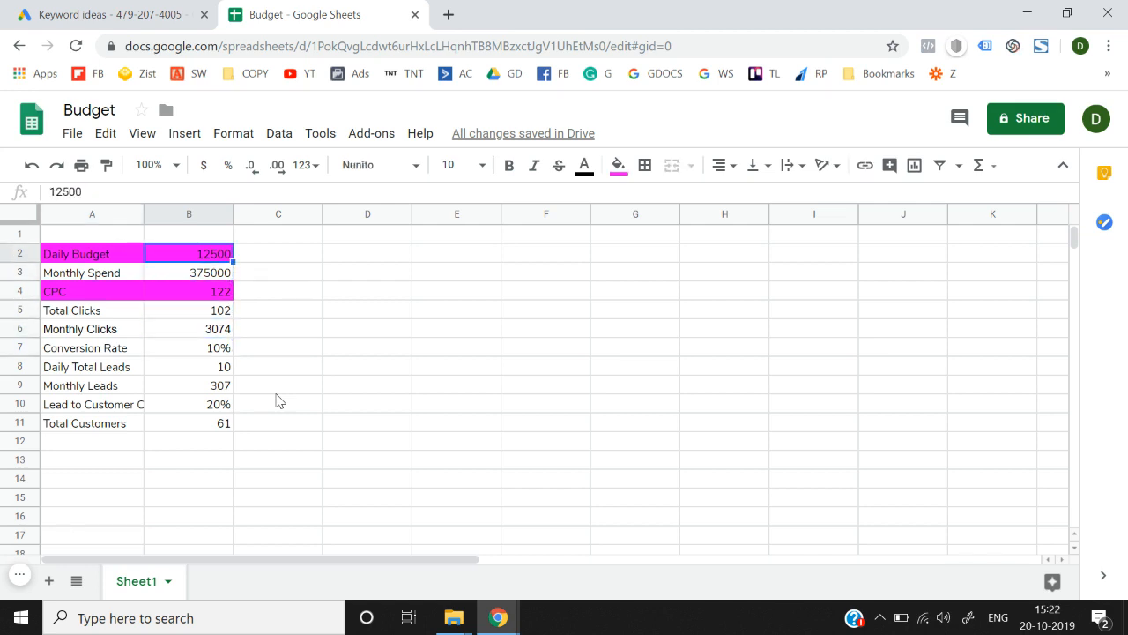
{"action": "key", "text": "Down"}
{"action": "key", "text": "Down"}
{"action": "key", "text": "Down"}
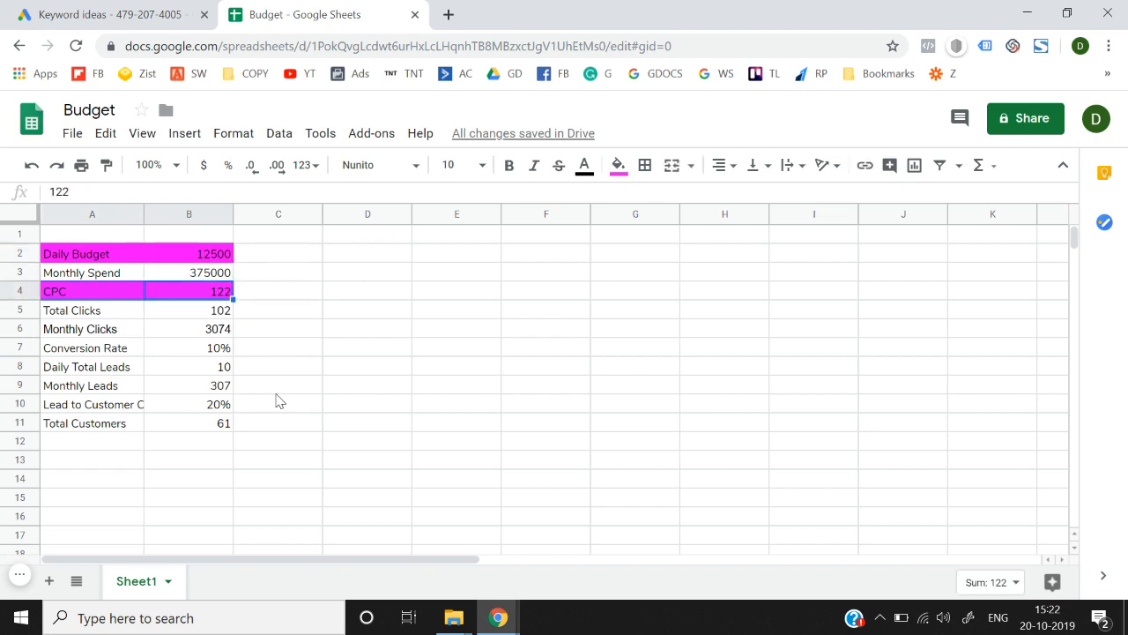
{"action": "key", "text": "Up"}
{"action": "key", "text": "Up"}
{"action": "key", "text": "Up"}
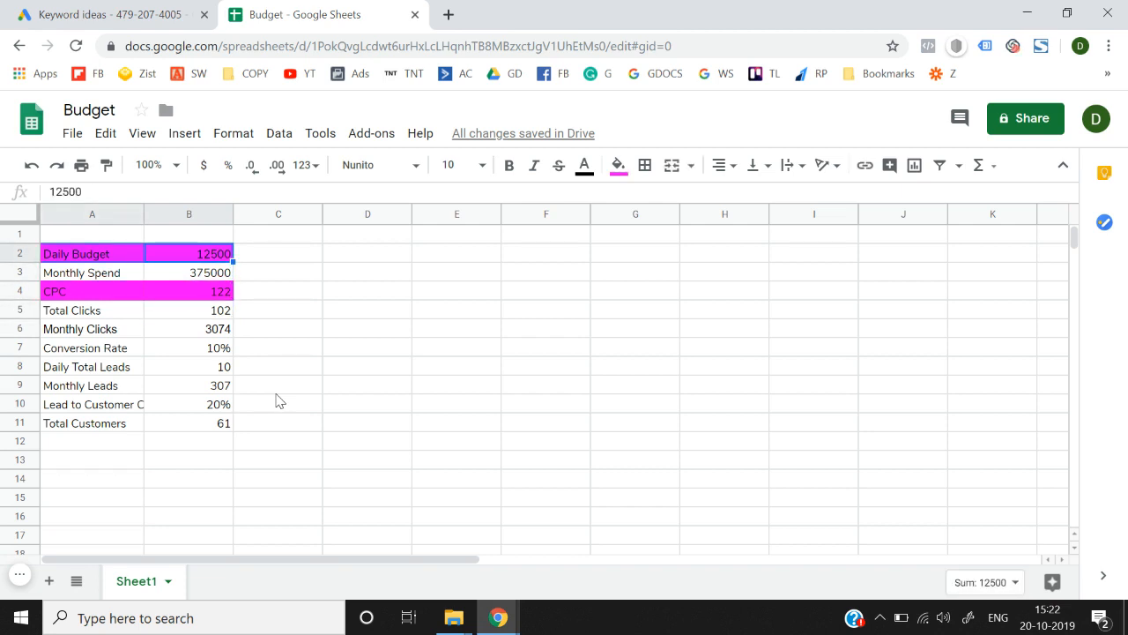
Fill the Conversion Rate row, cells A7:B7, with magenta to match the other highlighted input rows
{"action": "key", "text": "Down"}
{"action": "key", "text": "Down"}
{"action": "key", "text": "Down"}
{"action": "key", "text": "Down"}
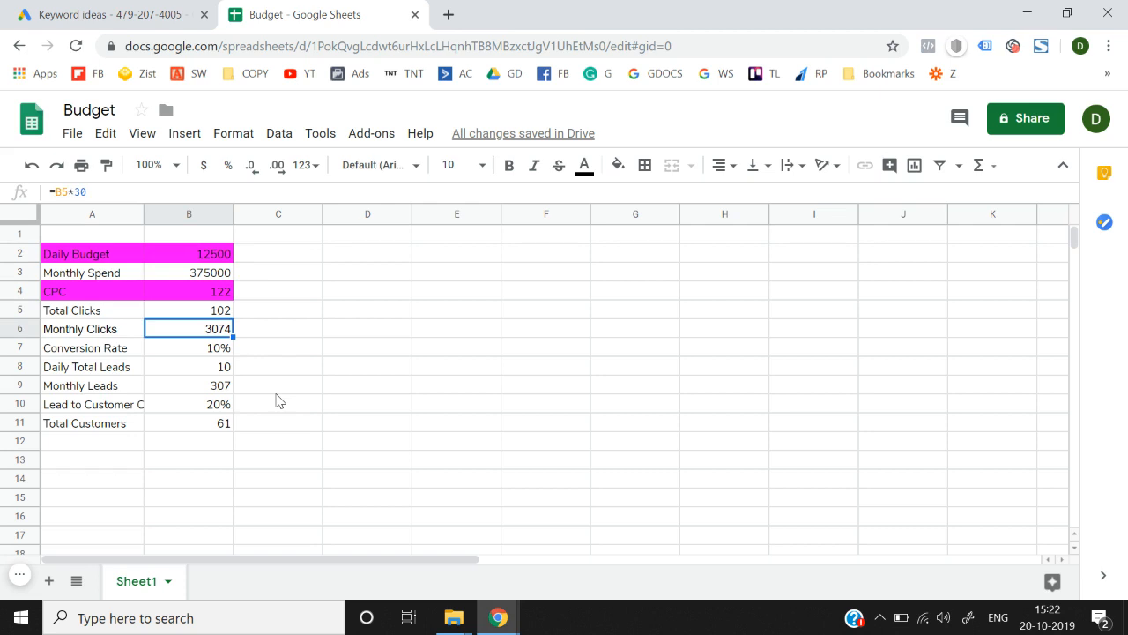
{"action": "key", "text": "Down"}
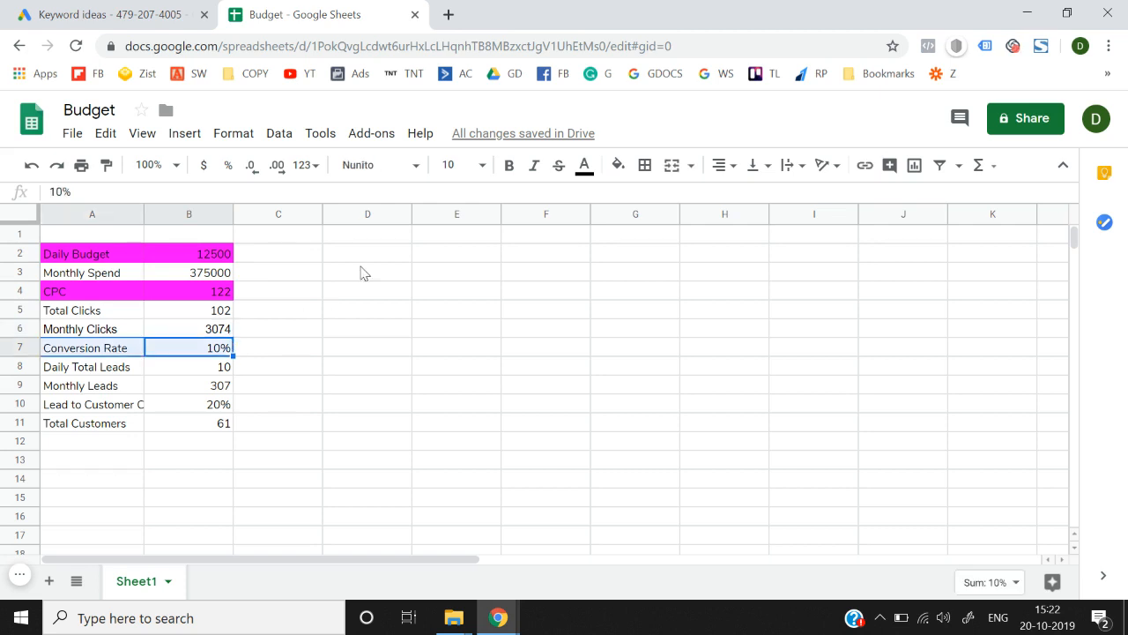
{"action": "left_click", "coordinate": [620, 169]}
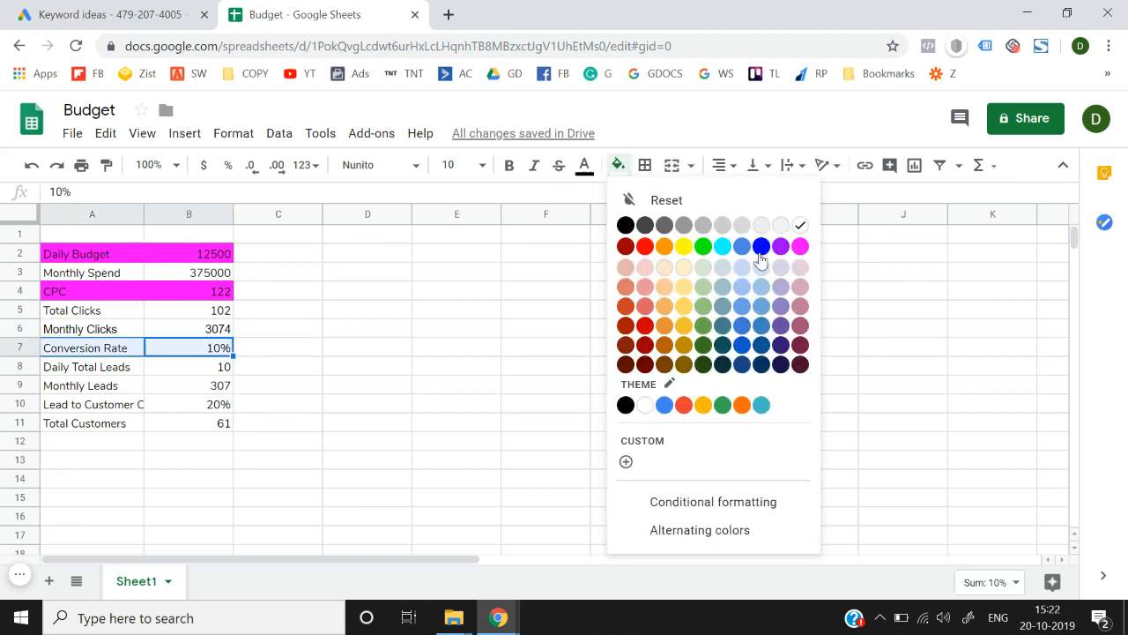
{"action": "left_click", "coordinate": [799, 247]}
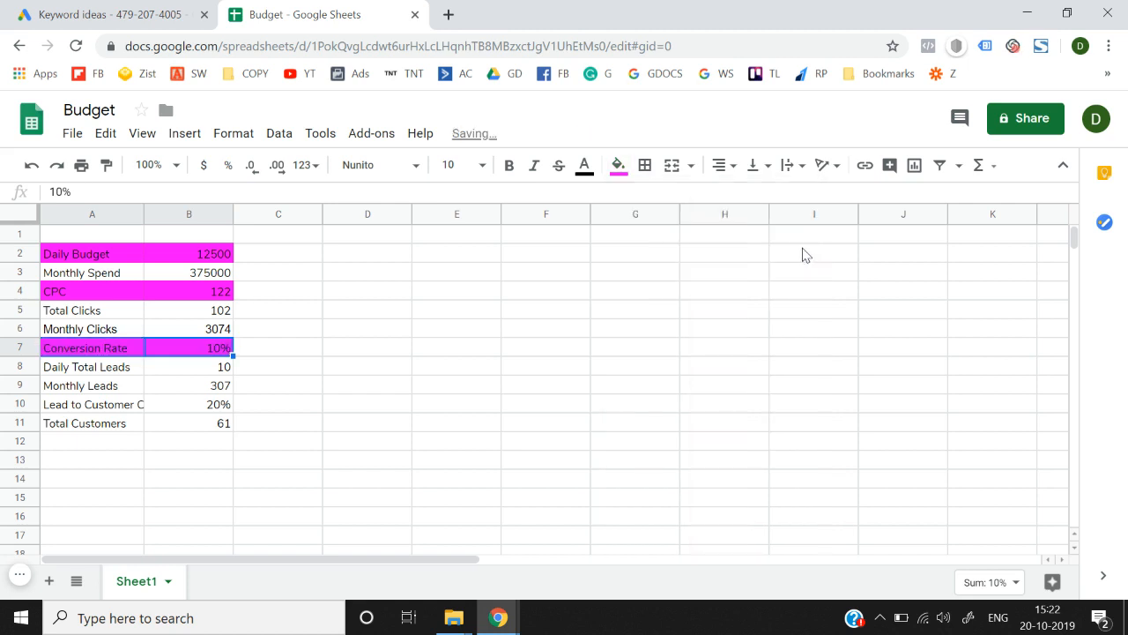
Fill the lead-to-customer rate row, cells A10:B10, with the same magenta
{"action": "key", "text": "Down"}
{"action": "key", "text": "Down"}
{"action": "key", "text": "Down"}
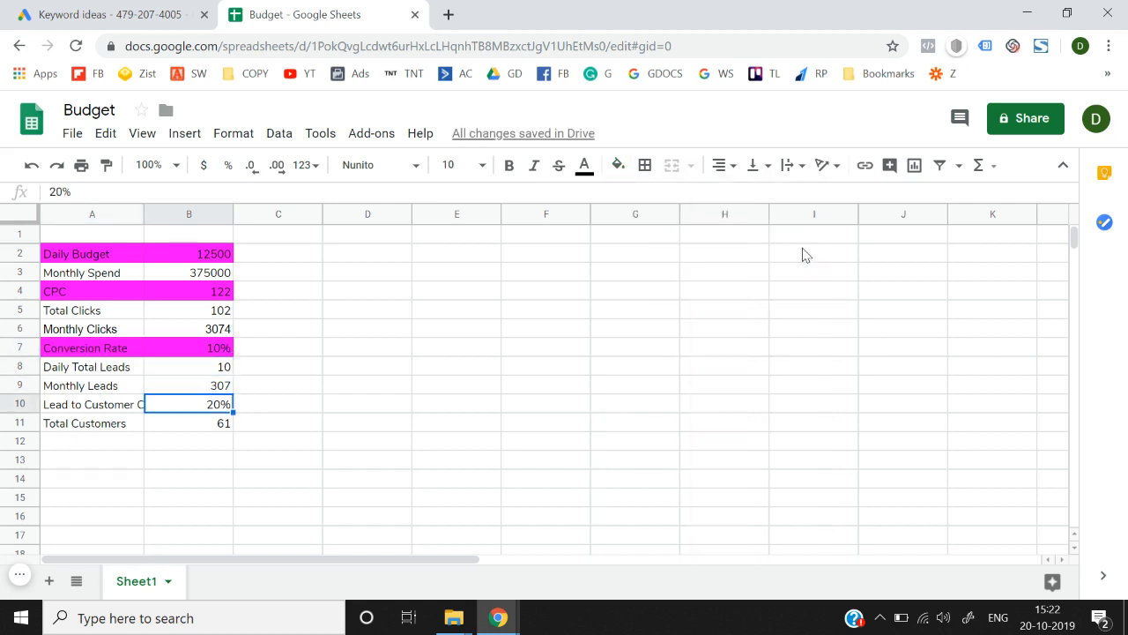
{"action": "key", "text": "shift+Left"}
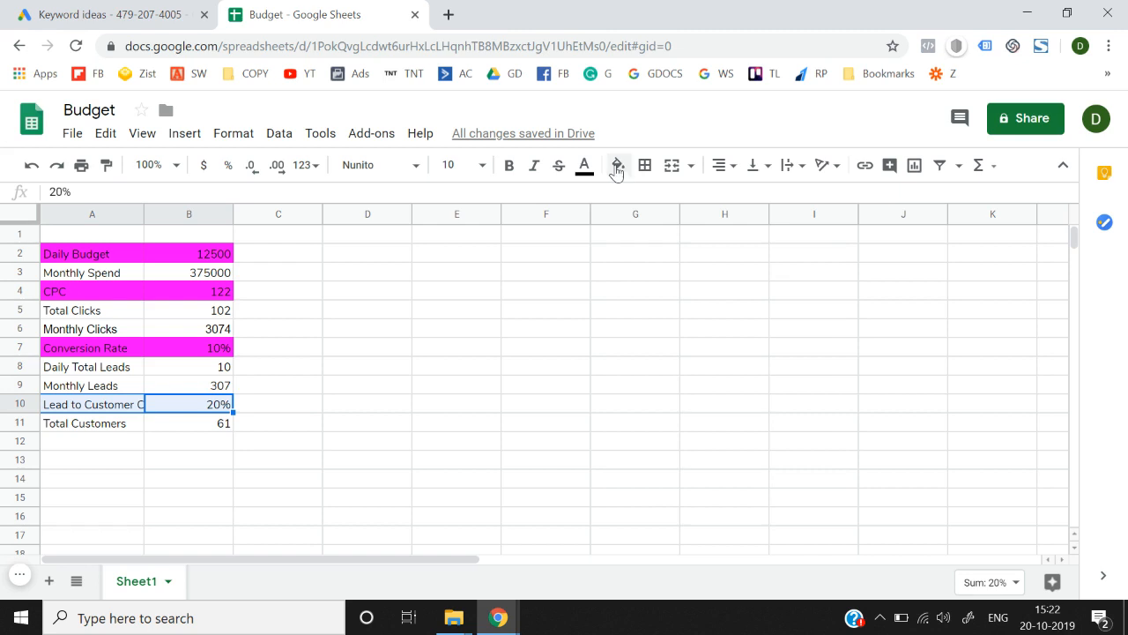
{"action": "left_click", "coordinate": [619, 165]}
{"action": "left_click", "coordinate": [800, 246]}
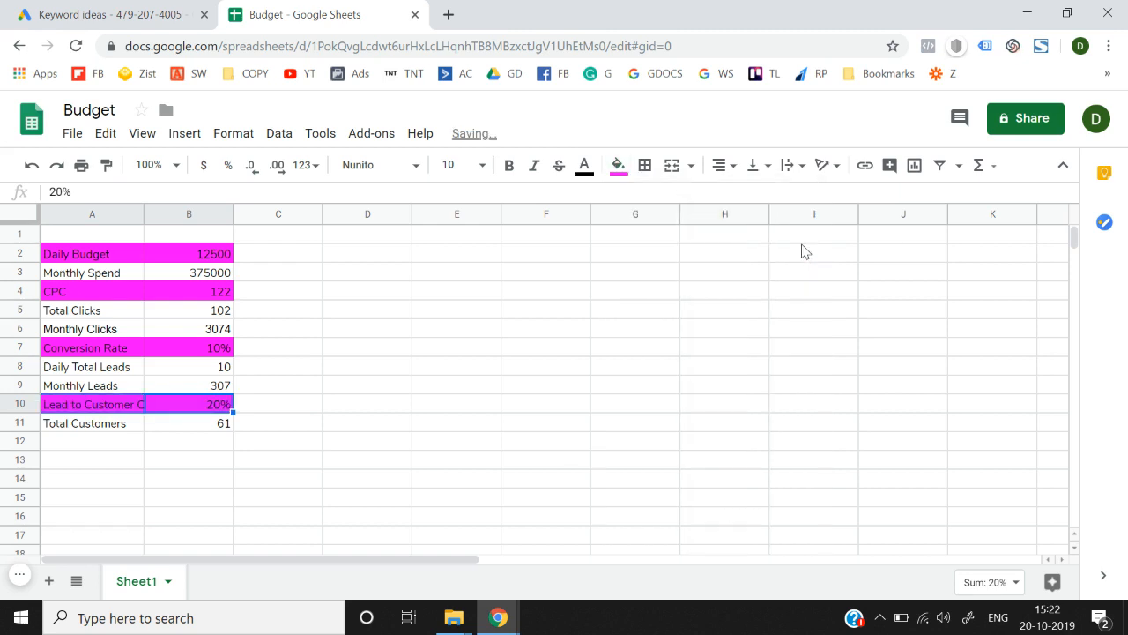
Examine the highlighted Conversion Rate and lead-to-customer rate rows, and return to the start of the table
{"action": "key", "text": "Up"}
{"action": "key", "text": "Up"}
{"action": "key", "text": "Up"}
{"action": "key", "text": "Up"}
{"action": "key", "text": "Down"}
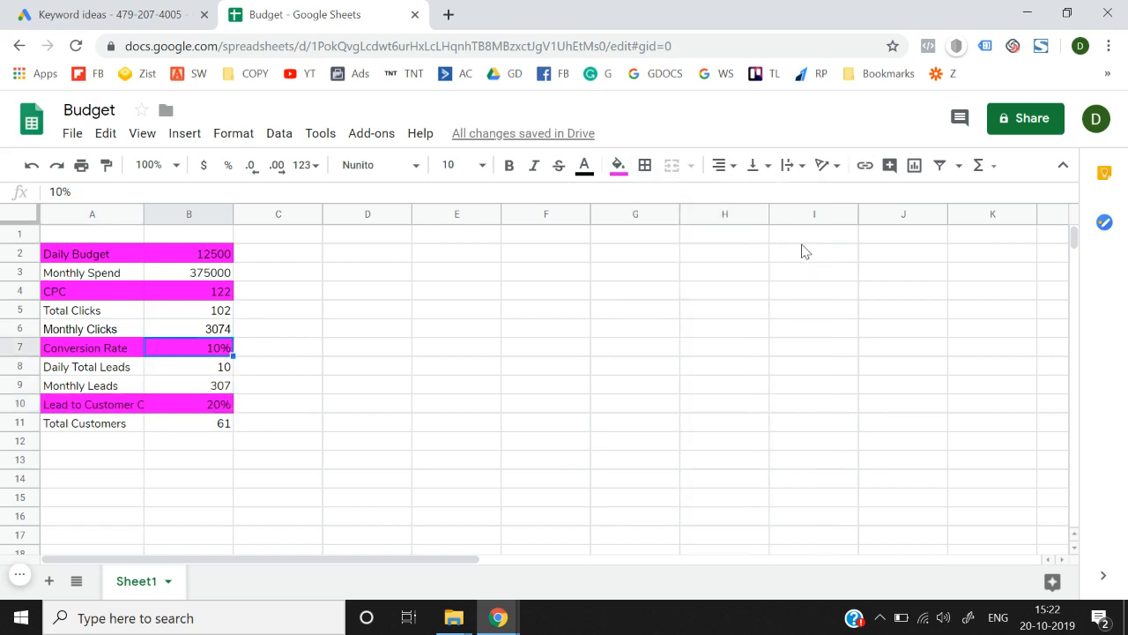
{"action": "key", "text": "Left"}
{"action": "key", "text": "Right"}
{"action": "key", "text": "Right"}
{"action": "key", "text": "Left"}
{"action": "key", "text": "Down"}
{"action": "key", "text": "Down"}
{"action": "key", "text": "Down"}
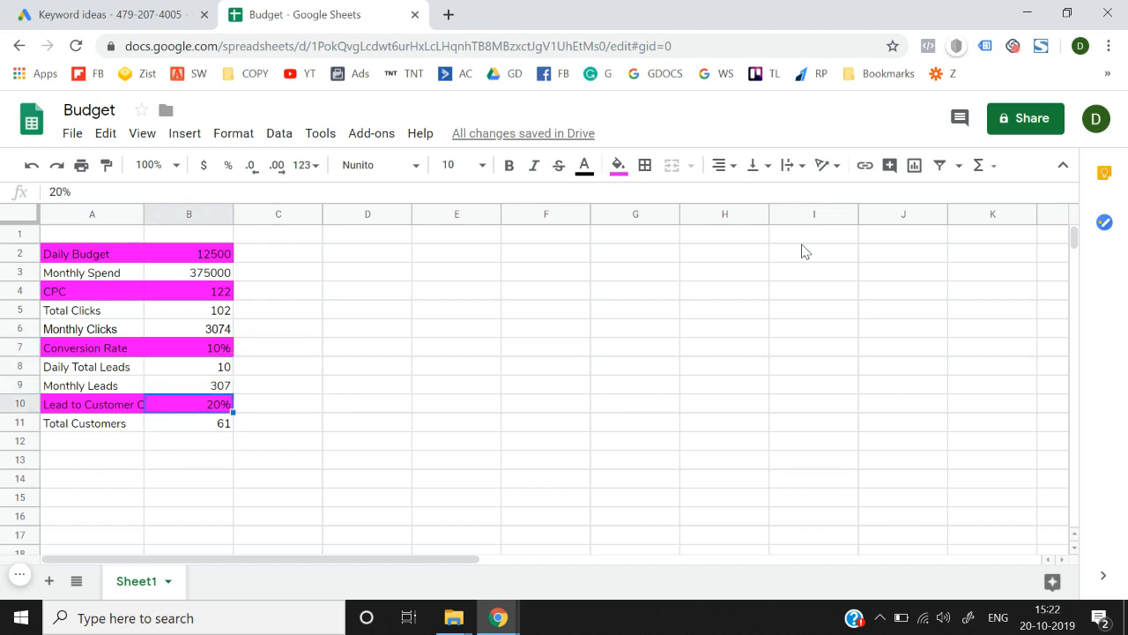
{"action": "key", "text": "Up"}
{"action": "key", "text": "Up"}
{"action": "key", "text": "Up"}
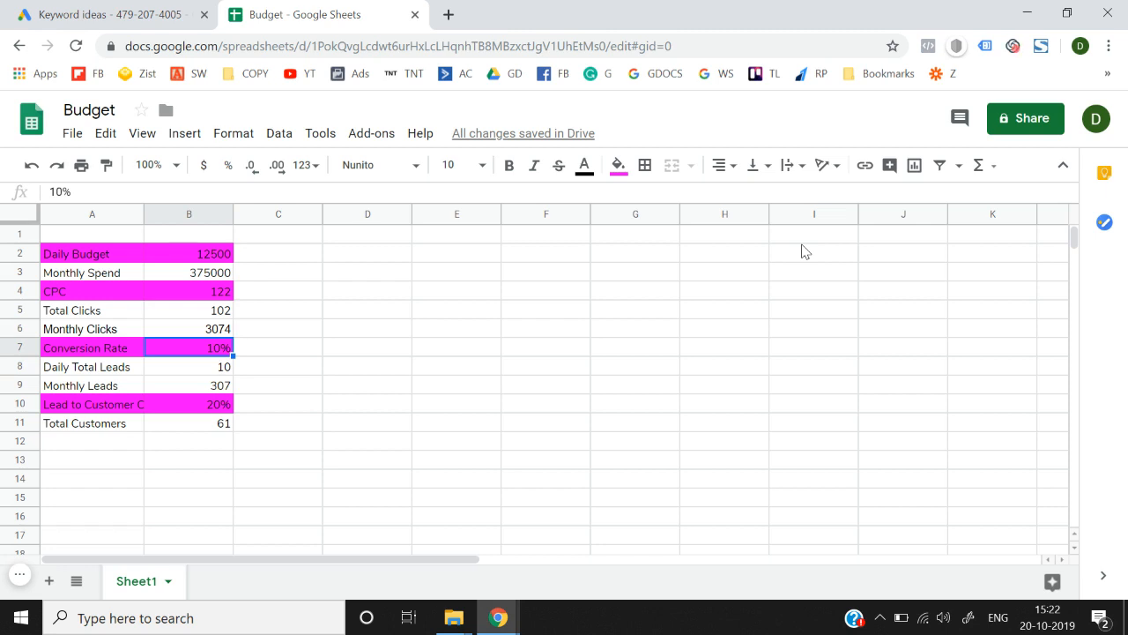
{"action": "key", "text": "Up"}
{"action": "key", "text": "Up"}
{"action": "key", "text": "Up"}
{"action": "key", "text": "Up"}
{"action": "key", "text": "Up"}
{"action": "key", "text": "Up"}
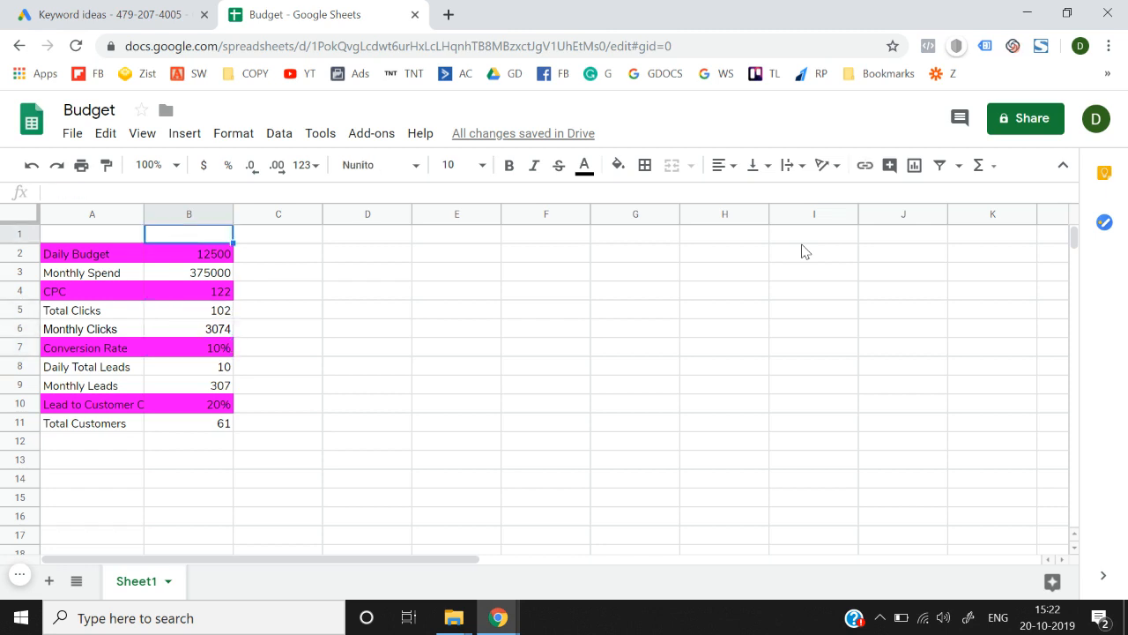
Select the whole budget table, A2:B11, to review it from Daily Budget through Total Customers
{"action": "key", "text": "Down"}
{"action": "key", "text": "Down"}
{"action": "key", "text": "Left"}
{"action": "key", "text": "Up"}
{"action": "key", "text": "shift+Right"}
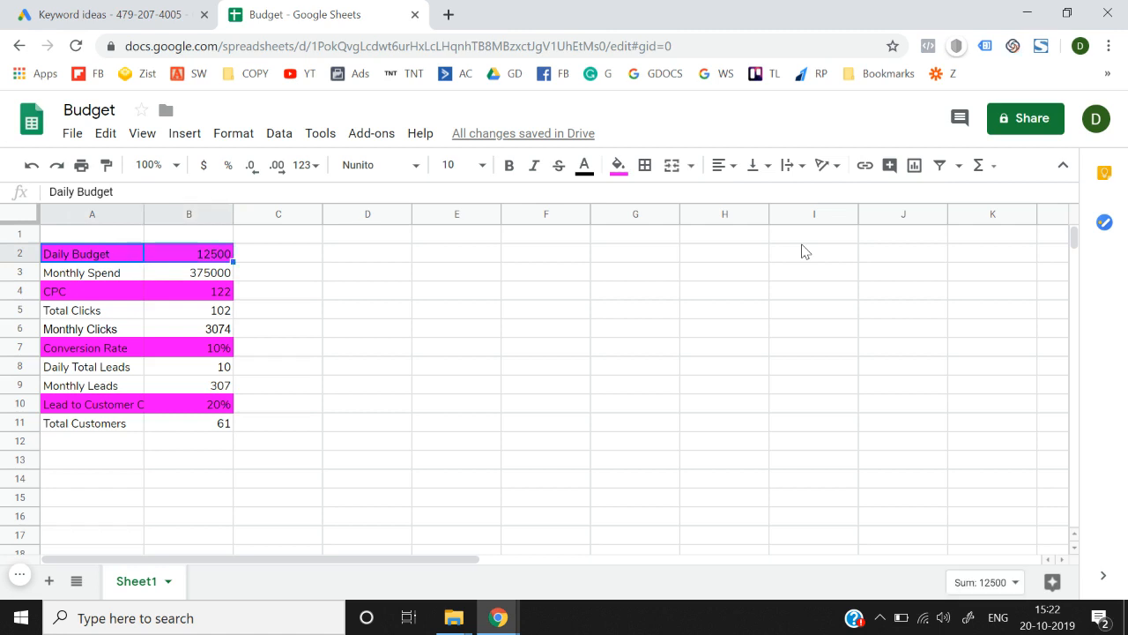
{"action": "key", "text": "shift+Down"}
{"action": "key", "text": "shift+Down"}
{"action": "key", "text": "shift+Down"}
{"action": "key", "text": "shift+Down"}
{"action": "key", "text": "shift+Down"}
{"action": "key", "text": "shift+Down"}
{"action": "key", "text": "shift+Down"}
{"action": "key", "text": "shift+Down"}
{"action": "key", "text": "shift+Down"}
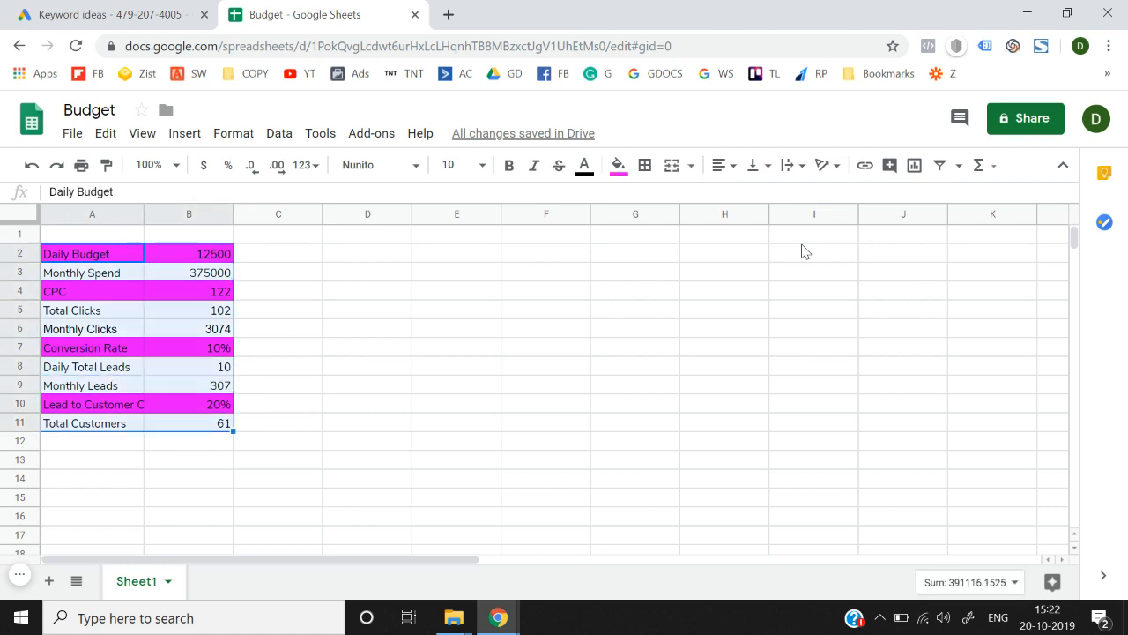
{"action": "key", "text": "Up"}
{"action": "key", "text": "Down"}
{"action": "key", "text": "shift+Right"}
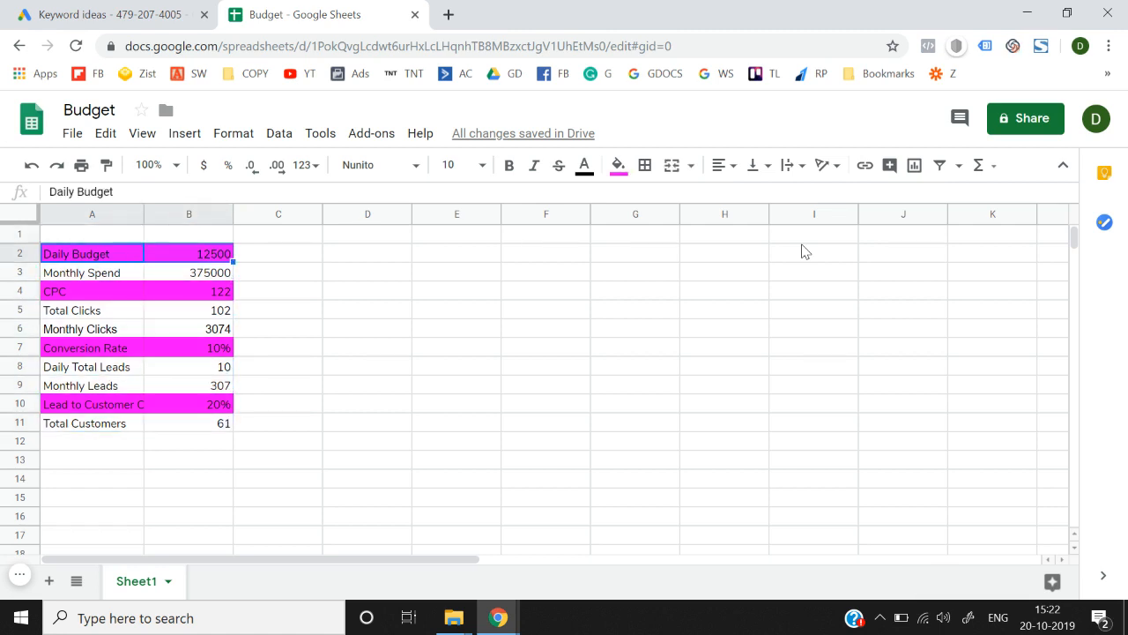
{"action": "key", "text": "shift+Down"}
{"action": "key", "text": "shift+Down"}
{"action": "key", "text": "shift+Down"}
{"action": "key", "text": "shift+Down"}
{"action": "key", "text": "shift+Down"}
{"action": "key", "text": "shift+Down"}
{"action": "key", "text": "shift+Down"}
{"action": "key", "text": "shift+Down"}
{"action": "key", "text": "shift+Down"}
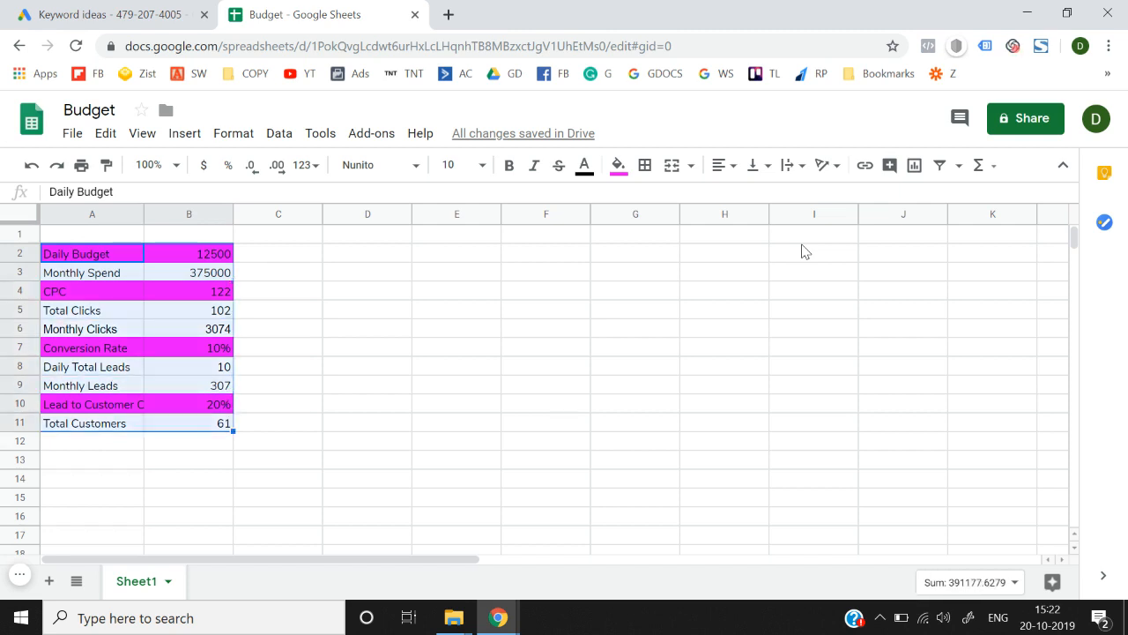
{"action": "key", "text": "Up"}
{"action": "key", "text": "Down"}
{"action": "key", "text": "shift+Right"}
{"action": "key", "text": "shift+Right"}
{"action": "key", "text": "shift+Left"}
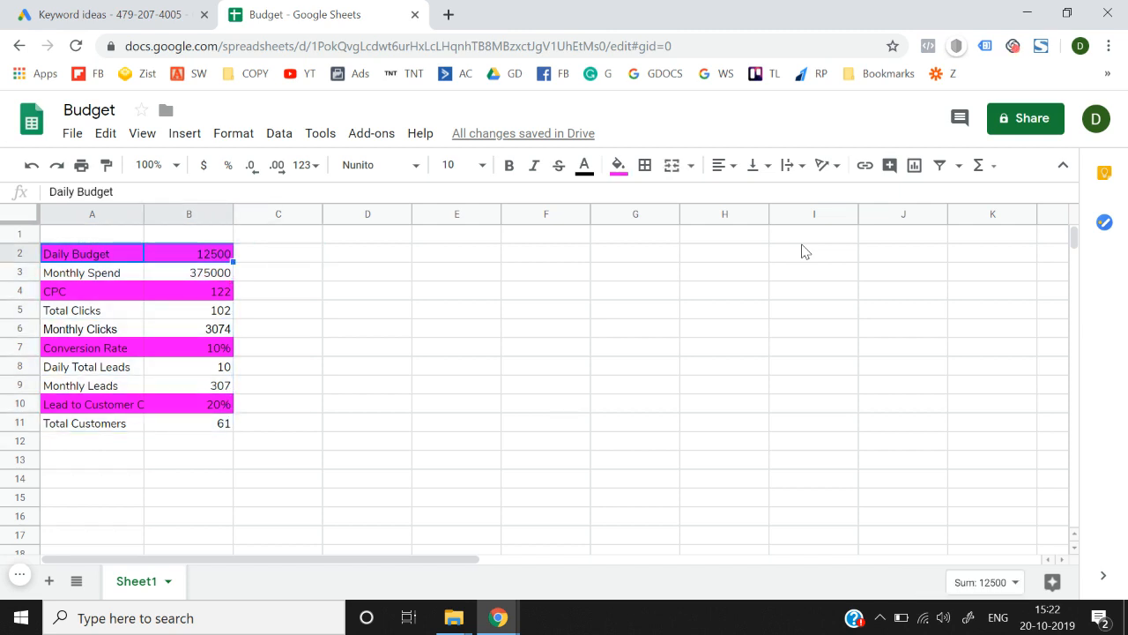
{"action": "key", "text": "shift+Down"}
{"action": "key", "text": "shift+Down"}
{"action": "key", "text": "shift+Down"}
{"action": "key", "text": "shift+Down"}
{"action": "key", "text": "shift+Down"}
{"action": "key", "text": "shift+Down"}
{"action": "key", "text": "shift+Down"}
{"action": "key", "text": "shift+Down"}
{"action": "key", "text": "shift+Down"}
{"action": "key", "text": "shift+Down"}
{"action": "key", "text": "shift+Up"}
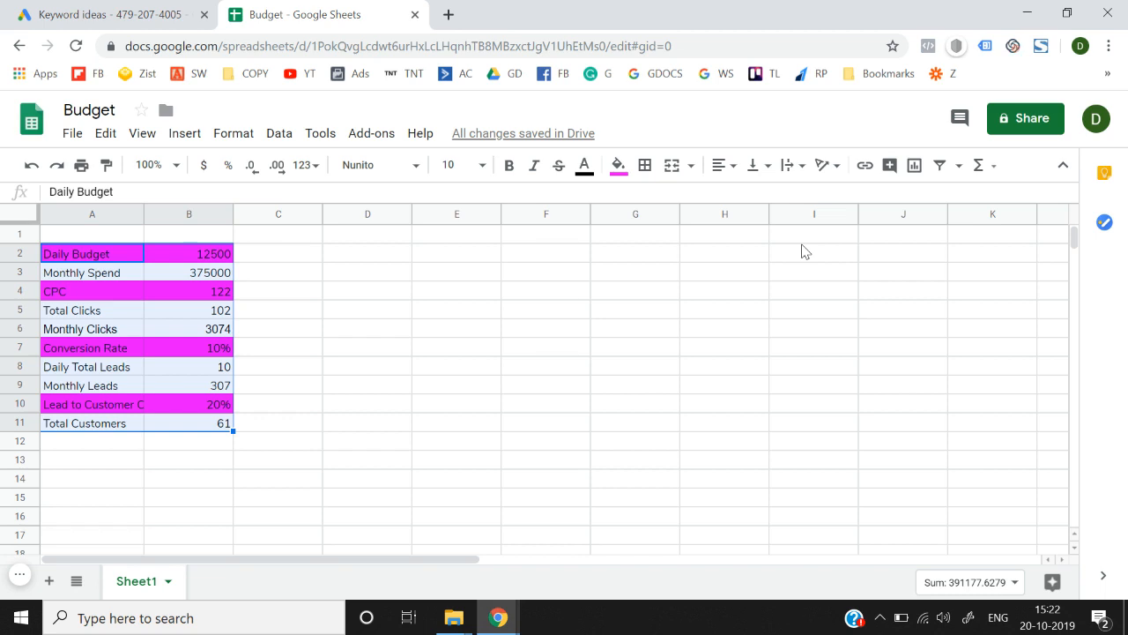
Select the Total Customers row, A11:B11, to check the final projected figure
{"action": "key", "text": "Down"}
{"action": "key", "text": "Down"}
{"action": "key", "text": "Down"}
{"action": "key", "text": "Down"}
{"action": "key", "text": "Down"}
{"action": "key", "text": "Down"}
{"action": "key", "text": "Down"}
{"action": "key", "text": "Down"}
{"action": "key", "text": "Down"}
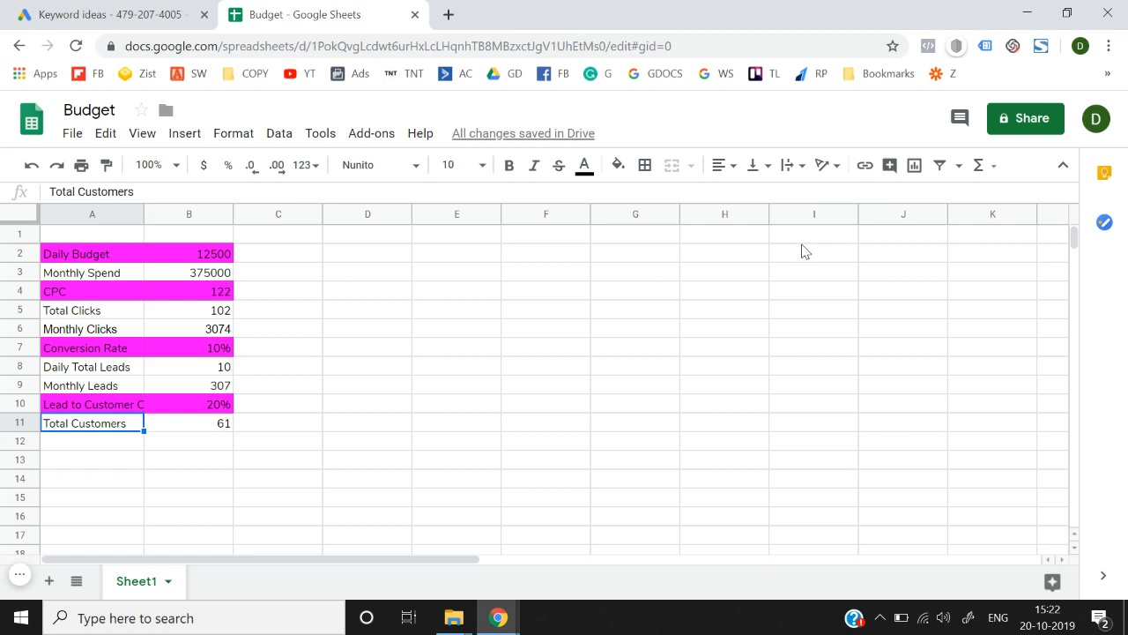
{"action": "key", "text": "shift+Right"}
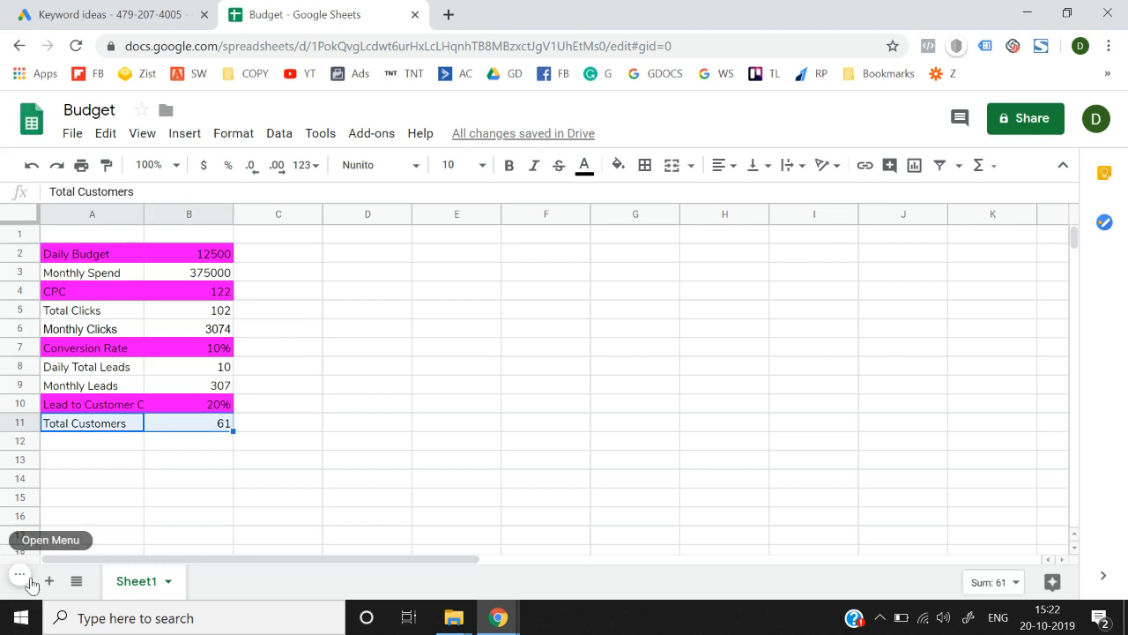